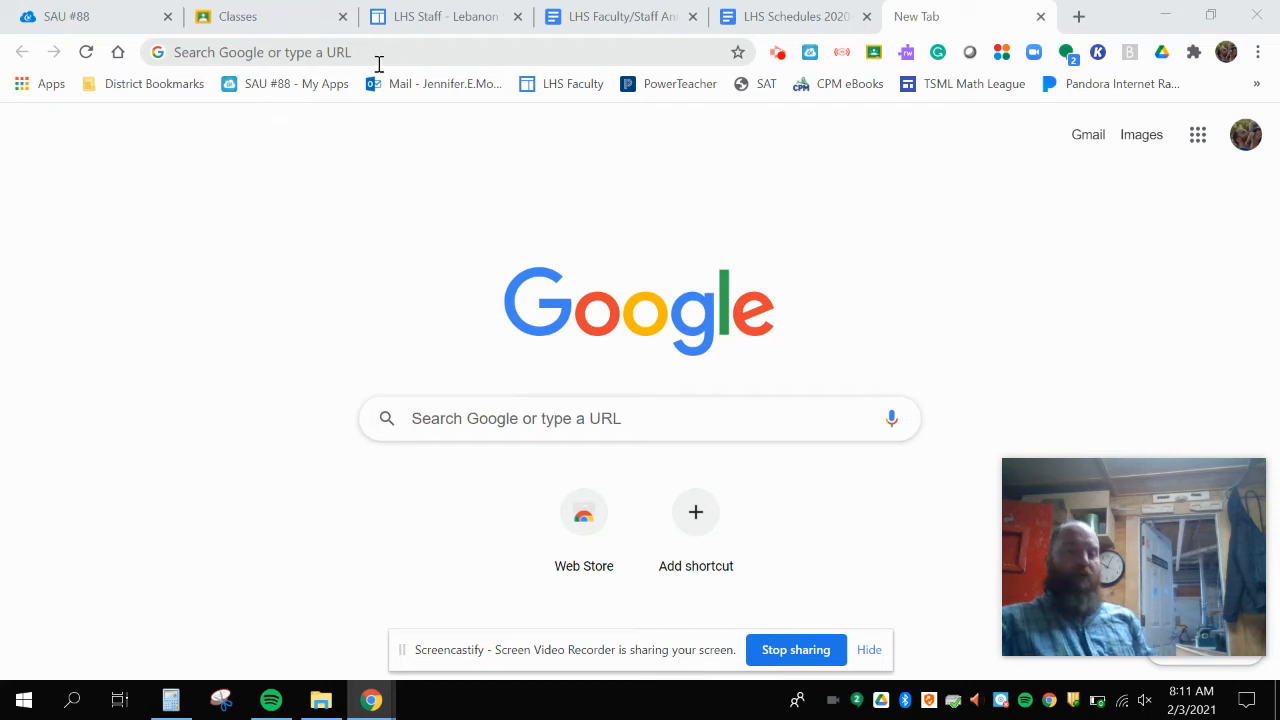
# Search the web for "sketchup online" and open the SketchUp for Web product page.
pyautogui.click(393, 44)
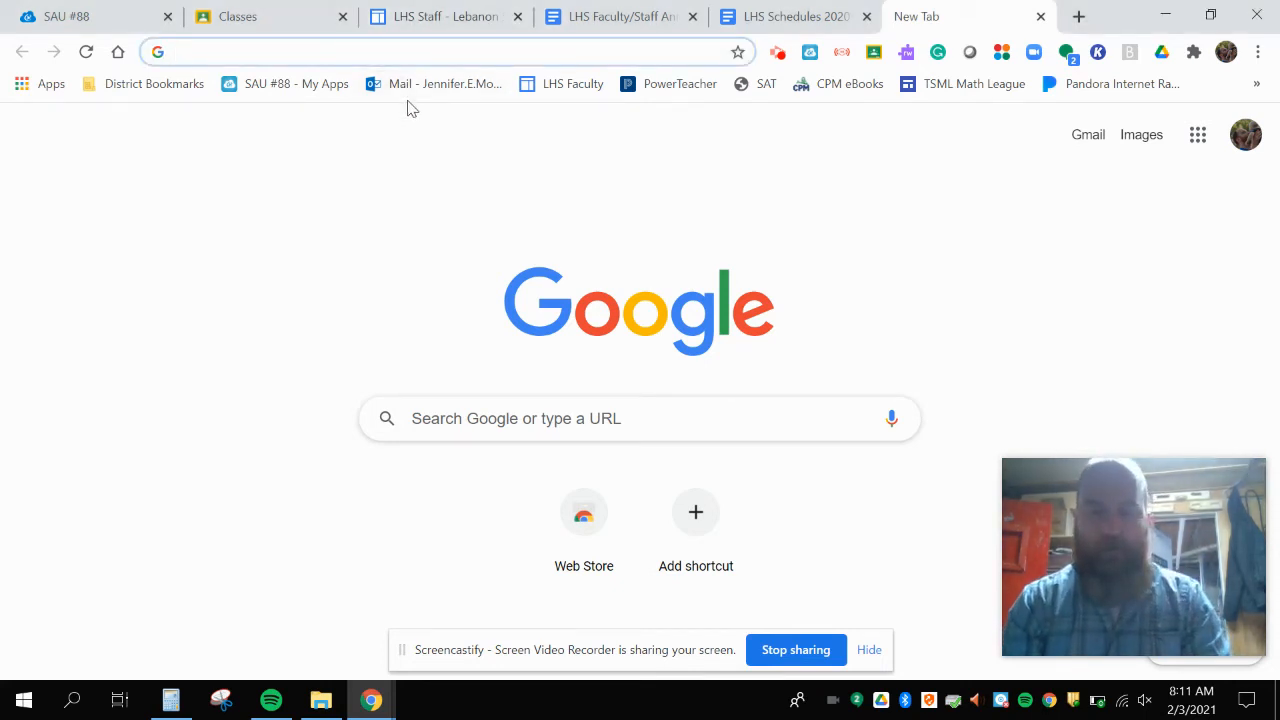
pyautogui.write('sket')
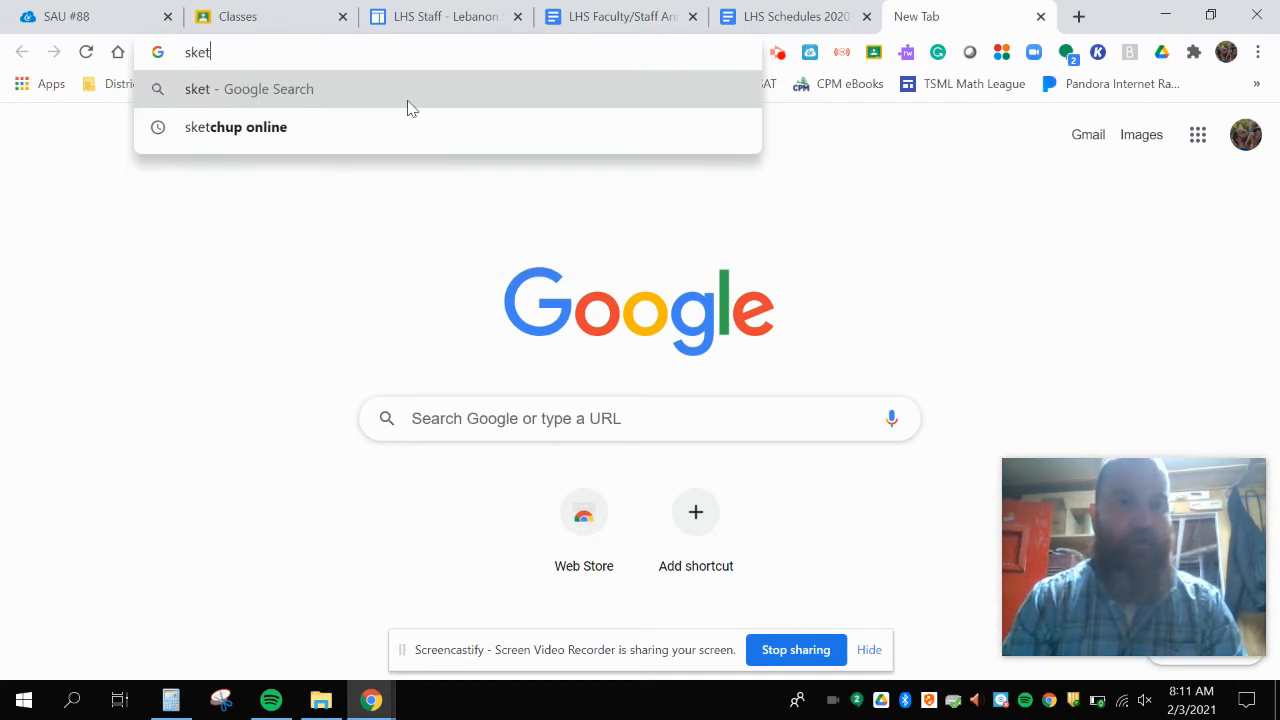
pyautogui.write('chup online')
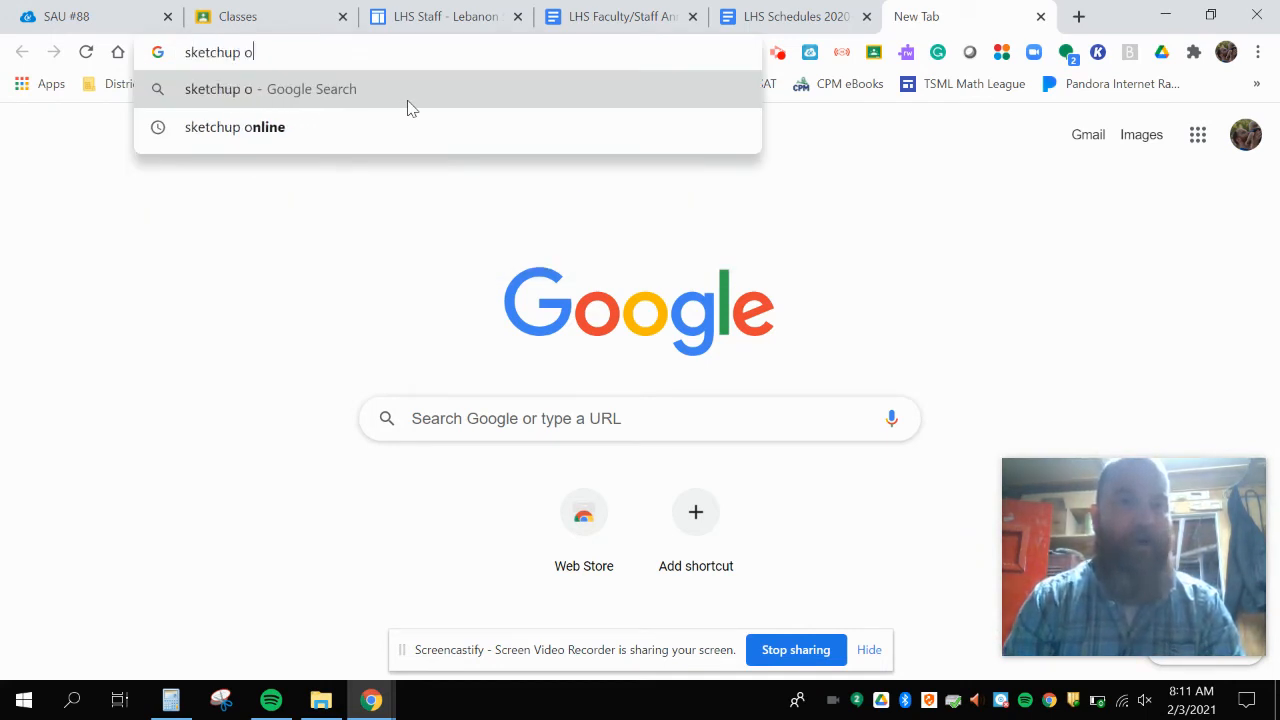
pyautogui.press('Return')
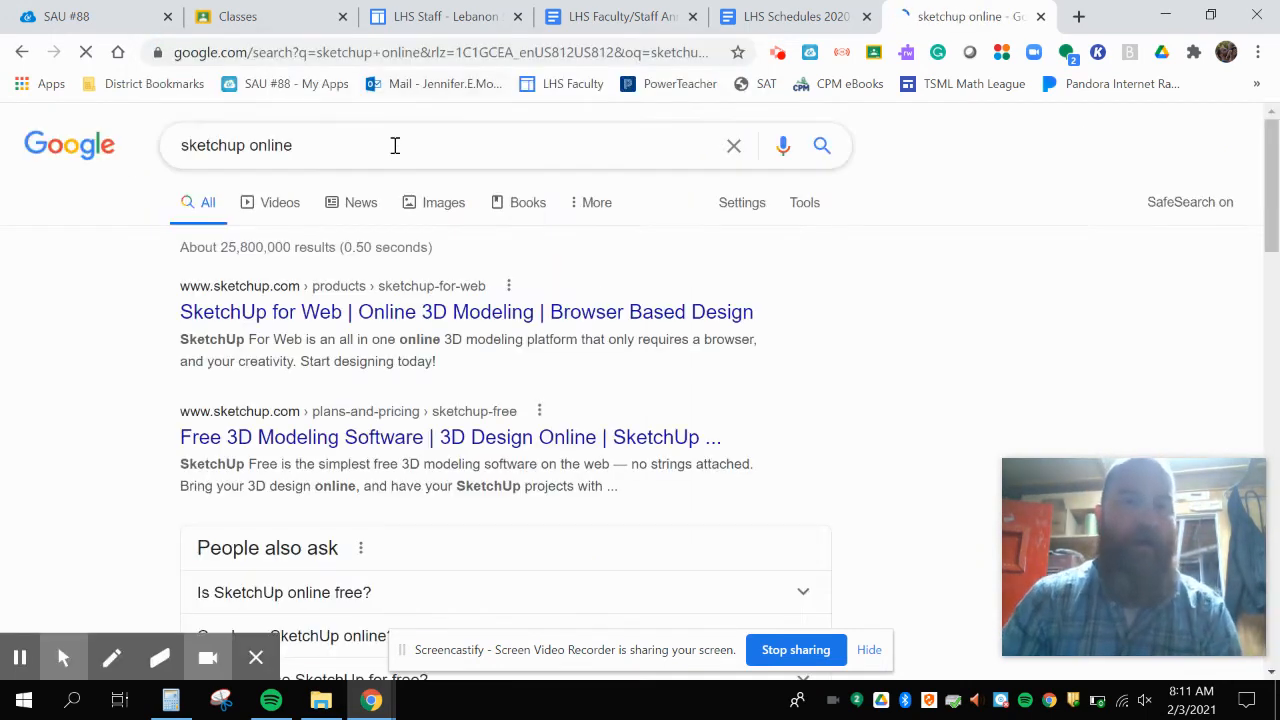
pyautogui.click(345, 318)
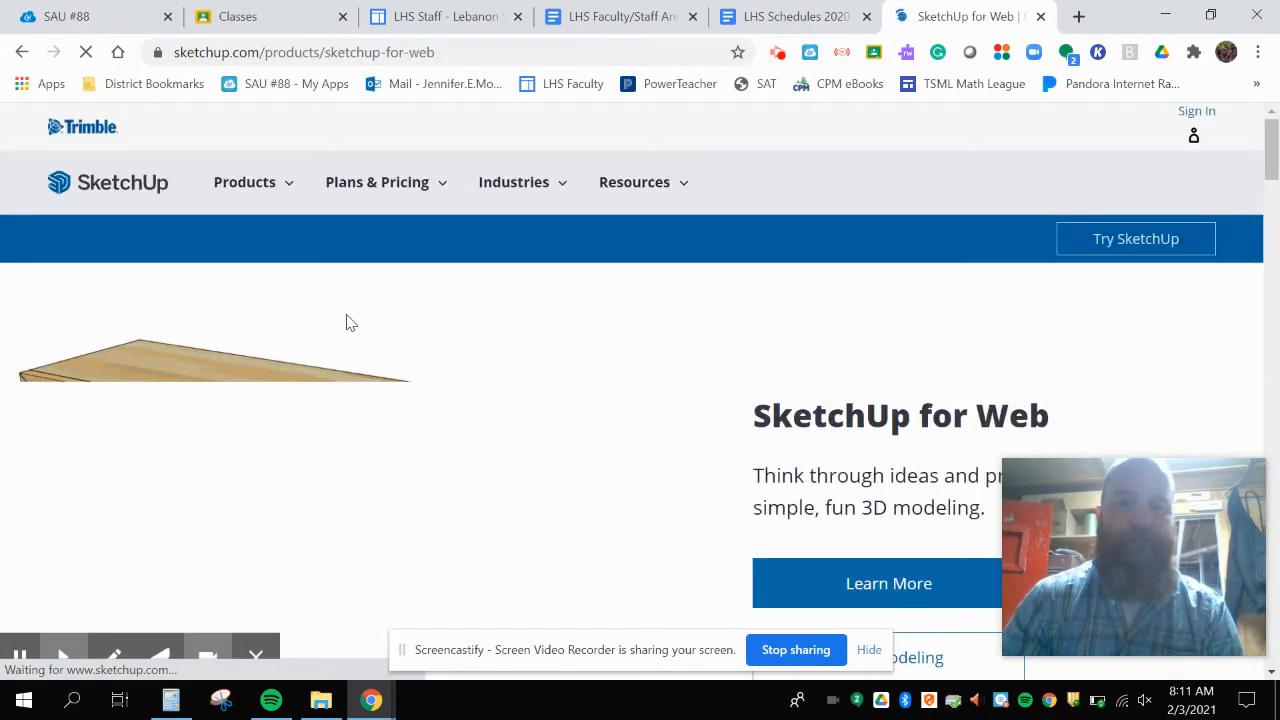
# Launch the SketchUp web modeler and create a new model from Simple Template - Feet and Inches.
pyautogui.scroll(-2, 520, 362)
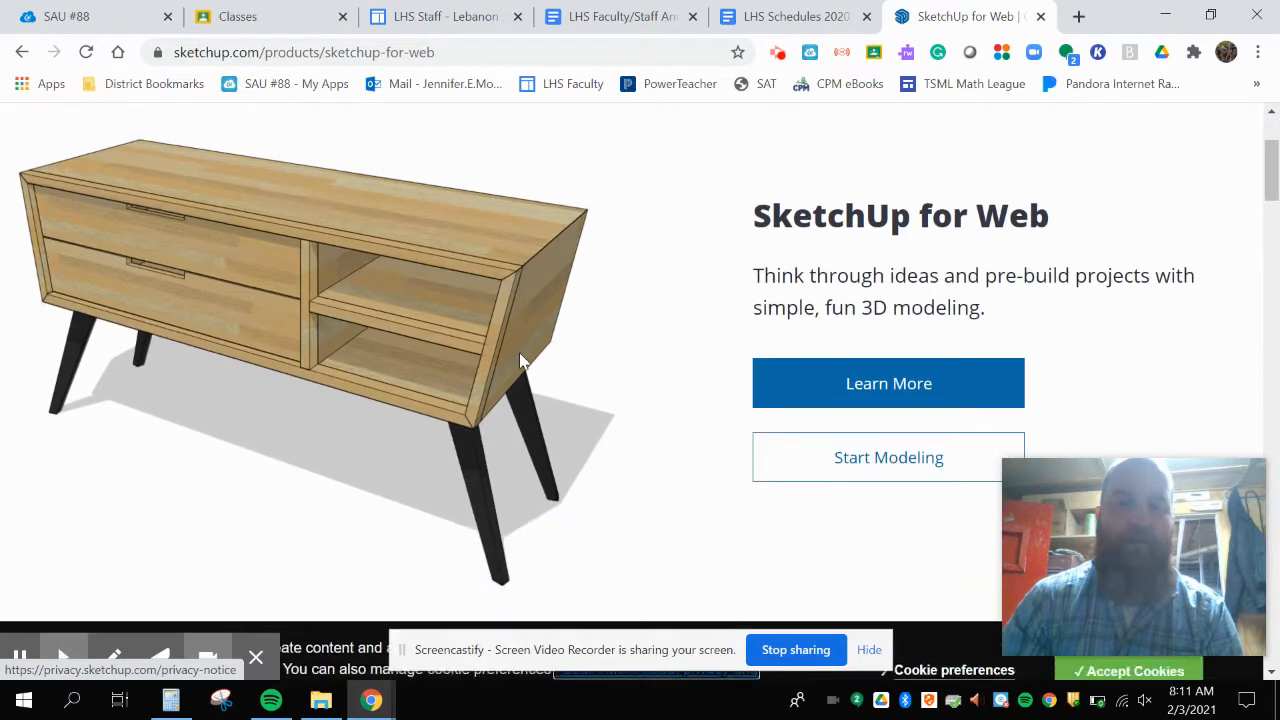
pyautogui.click(835, 466)
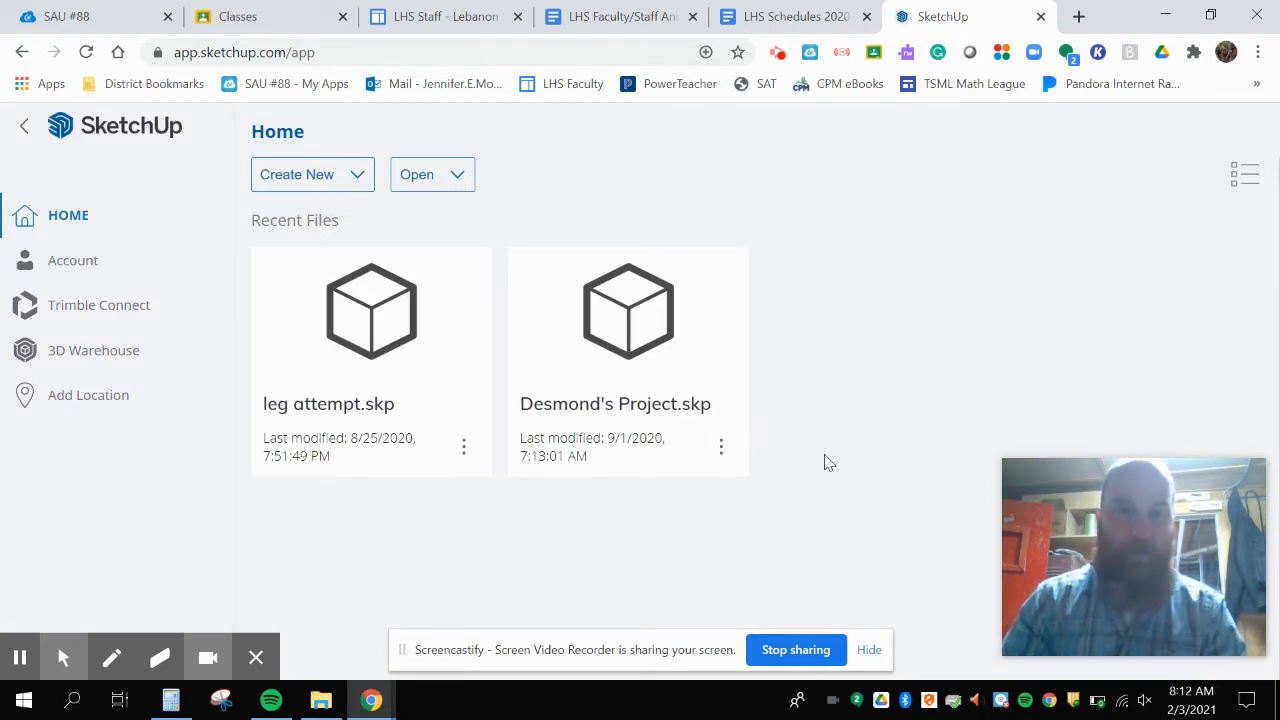
pyautogui.click(357, 181)
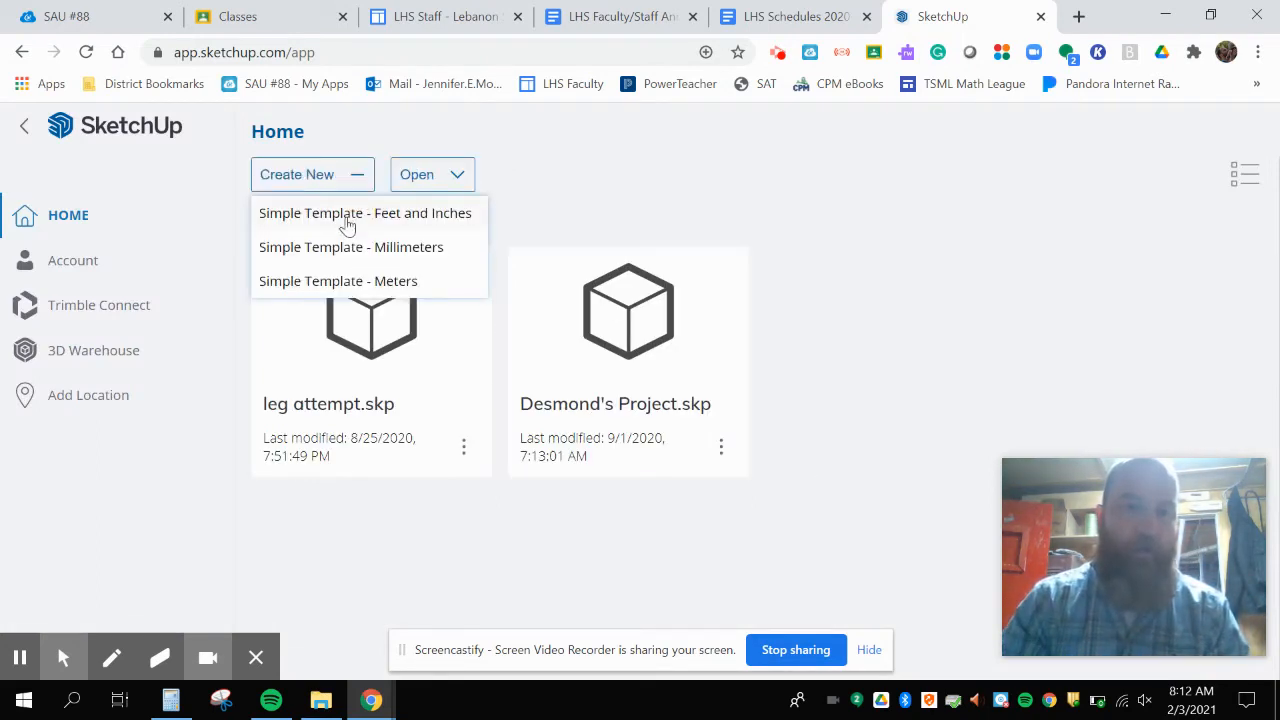
pyautogui.click(348, 224)
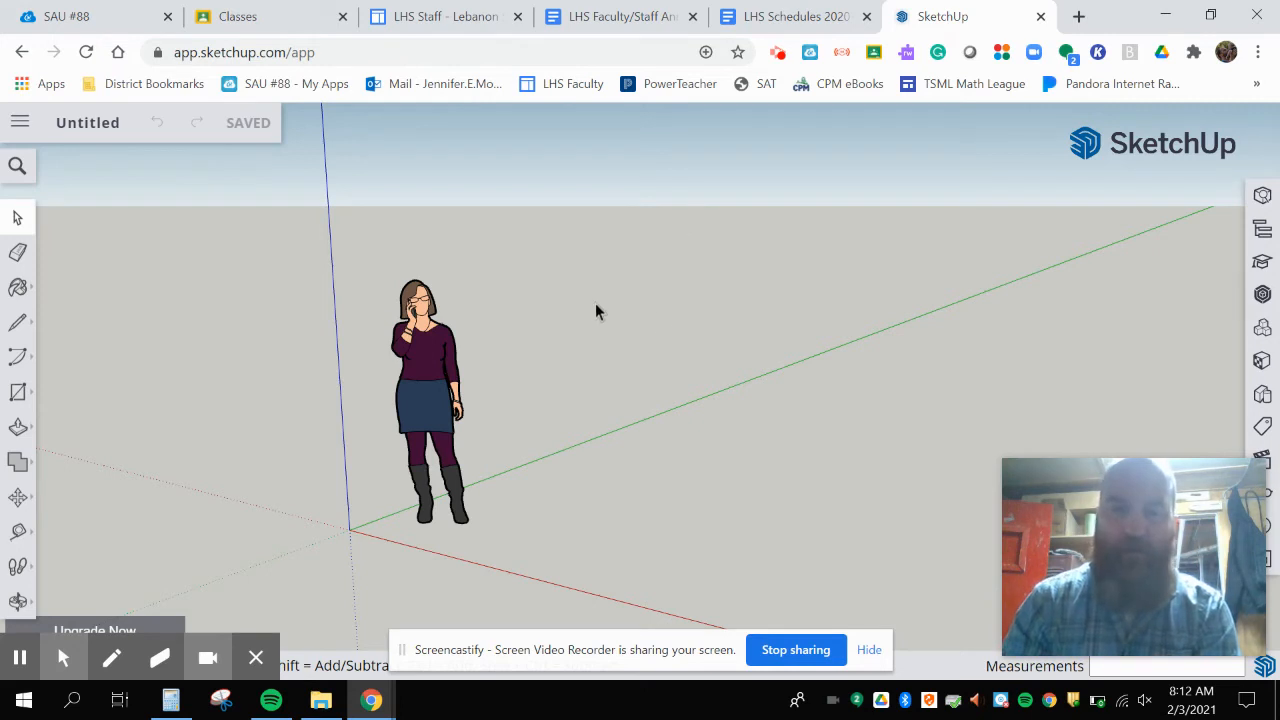
# Examine the drawing axes and the default standing figure from different distances and angles.
pyautogui.scroll(6, 595, 312)
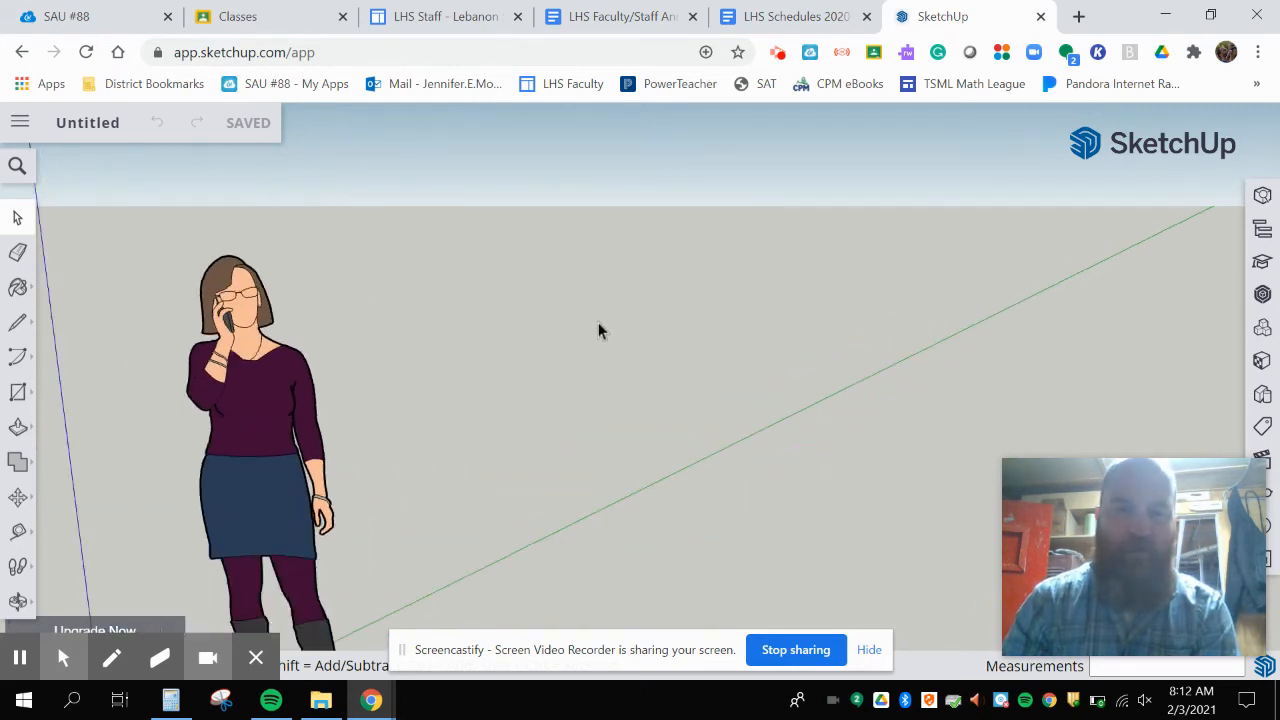
pyautogui.scroll(-10, 598, 330)
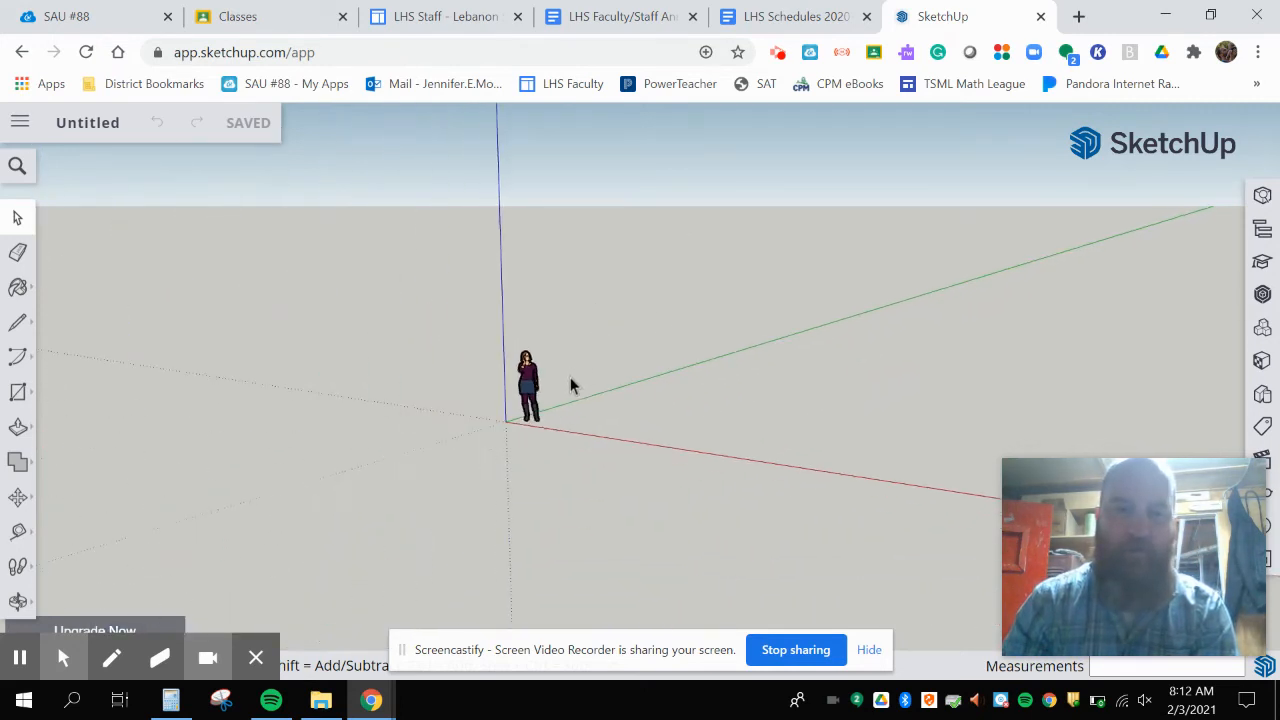
pyautogui.scroll(8, 543, 449)
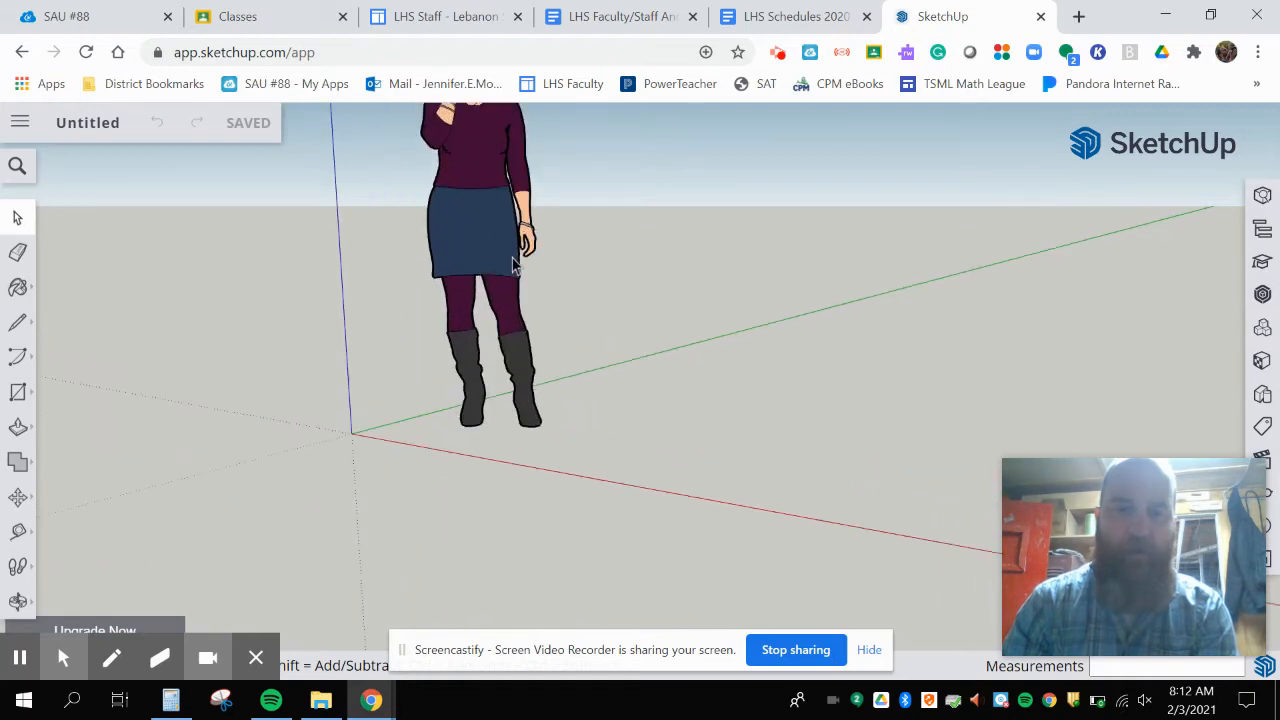
pyautogui.scroll(-8, 512, 263)
pyautogui.scroll(4, 129, 303)
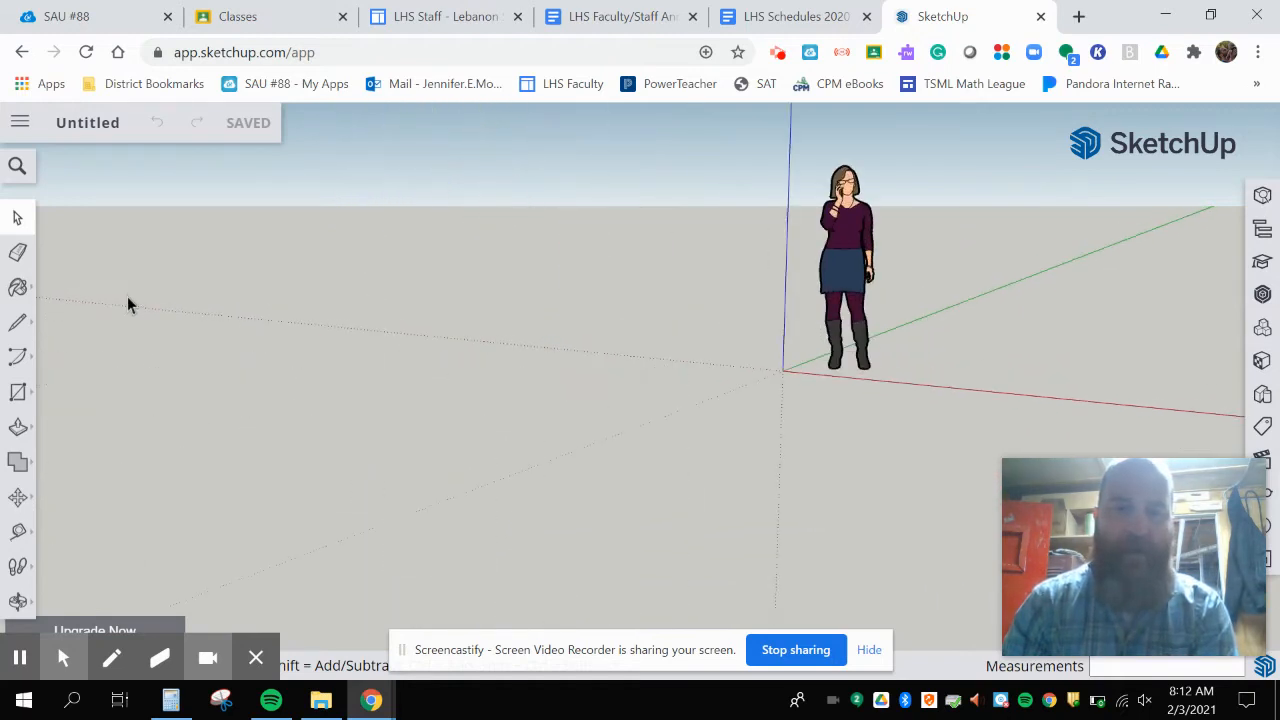
pyautogui.scroll(-4, 206, 329)
pyautogui.scroll(4, 639, 300)
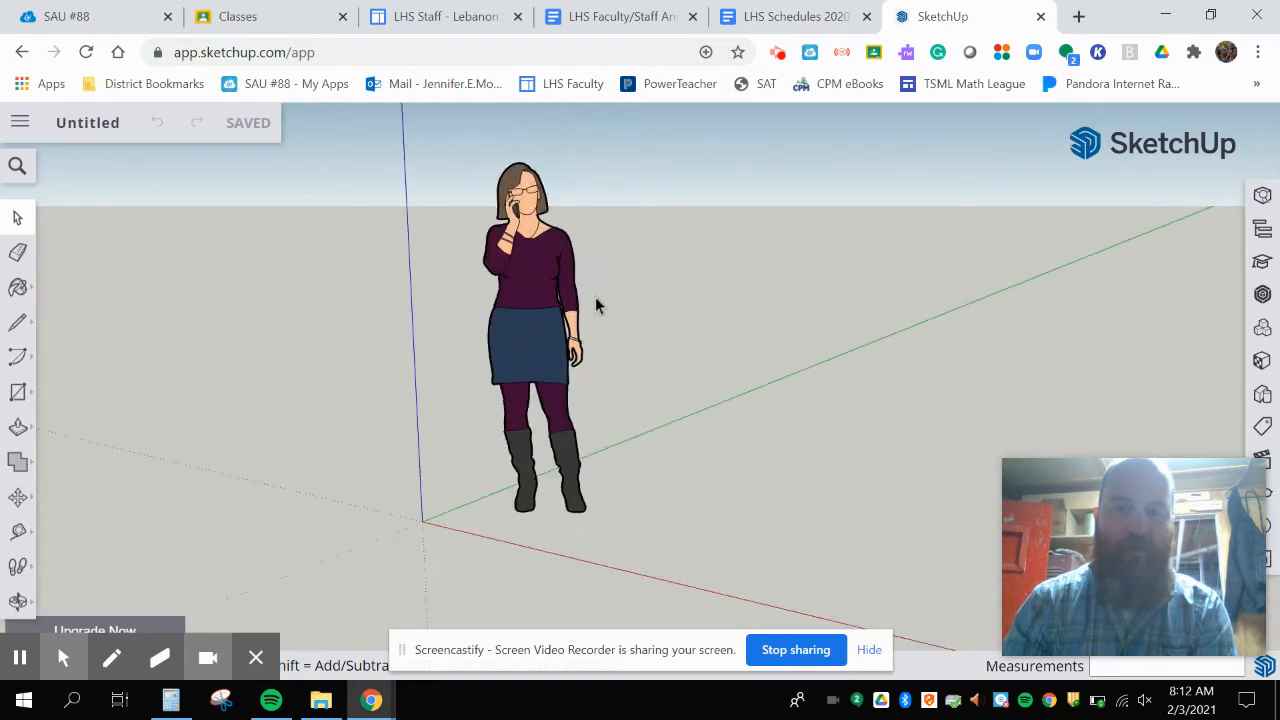
pyautogui.scroll(-4, 592, 297)
pyautogui.scroll(4, 740, 335)
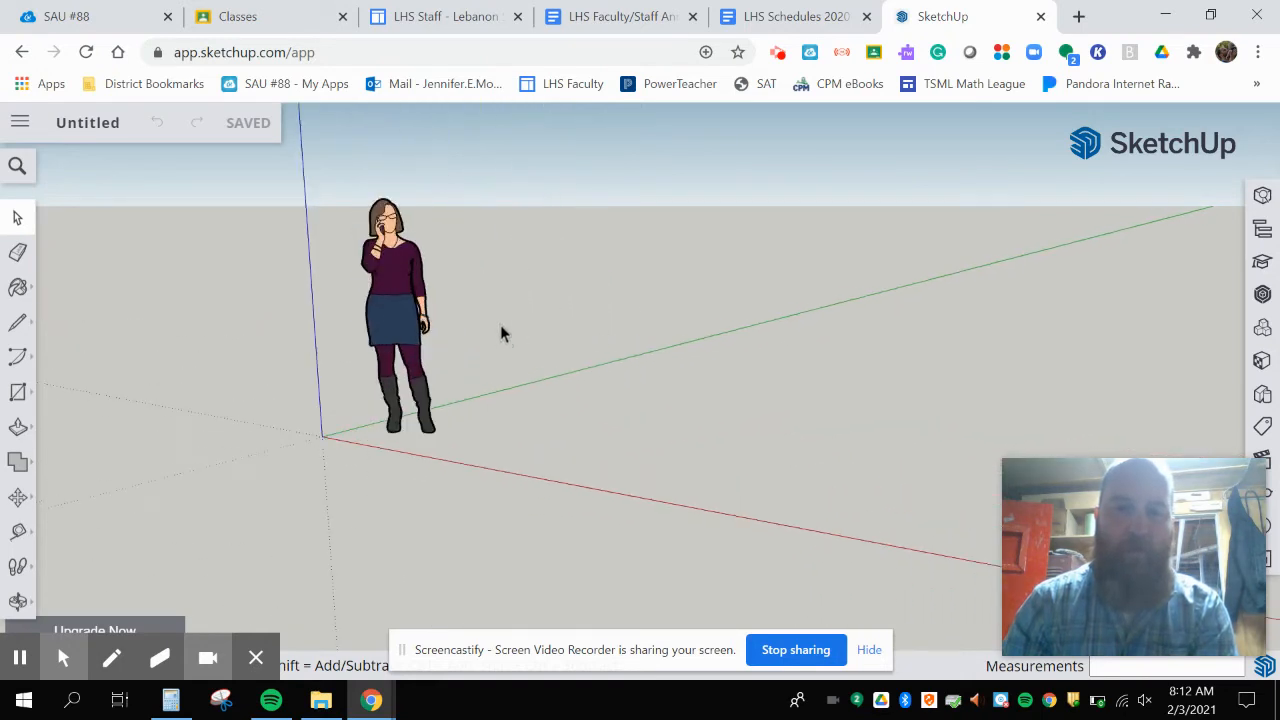
pyautogui.scroll(-2, 500, 328)
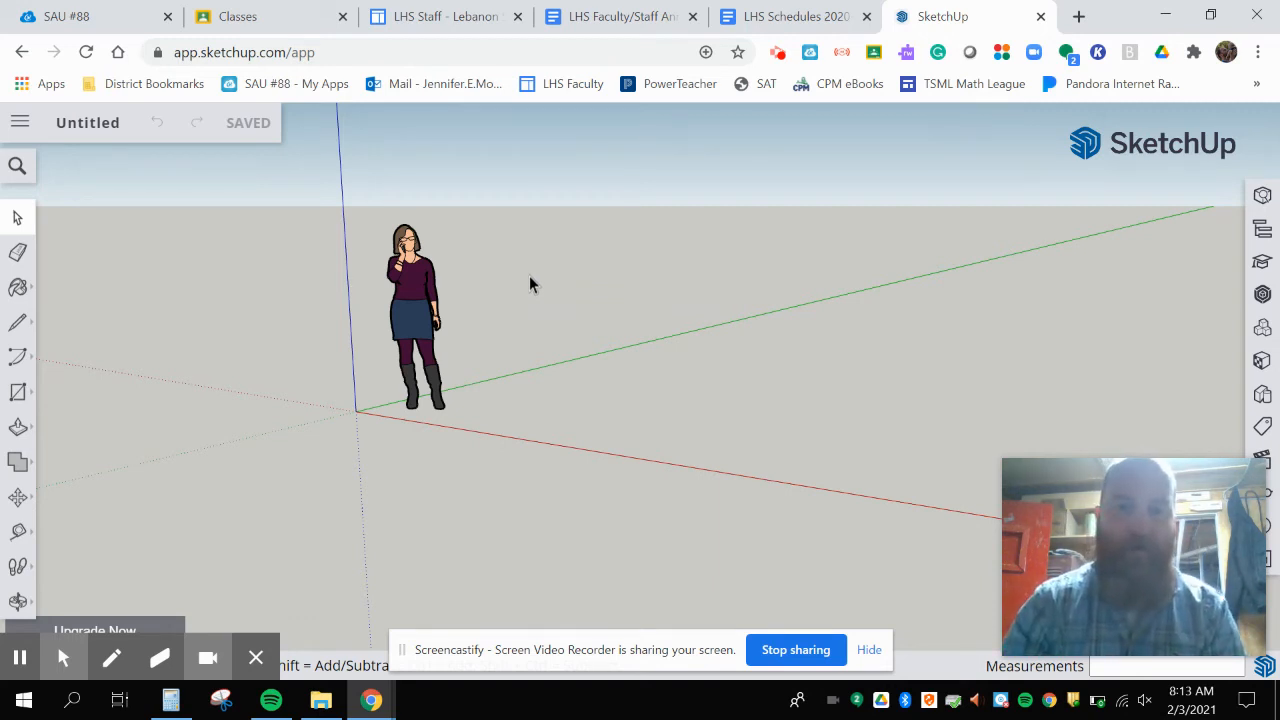
pyautogui.moveTo(529, 276)
pyautogui.mouseDown(button='middle')
pyautogui.moveTo(489, 303)
pyautogui.moveTo(366, 315)
pyautogui.moveTo(271, 251)
pyautogui.moveTo(320, 343)
pyautogui.moveTo(557, 429)
pyautogui.moveTo(774, 406)
pyautogui.moveTo(902, 302)
pyautogui.moveTo(940, 194)
pyautogui.moveTo(863, 323)
pyautogui.moveTo(654, 334)
pyautogui.moveTo(527, 270)
pyautogui.moveTo(443, 250)
pyautogui.moveTo(518, 291)
pyautogui.moveTo(1067, 285)
pyautogui.moveTo(403, 274)
pyautogui.moveTo(570, 303)
pyautogui.moveTo(909, 306)
pyautogui.moveTo(814, 294)
pyautogui.moveTo(777, 307)
pyautogui.mouseUp(button='middle')
pyautogui.scroll(3, 765, 306)
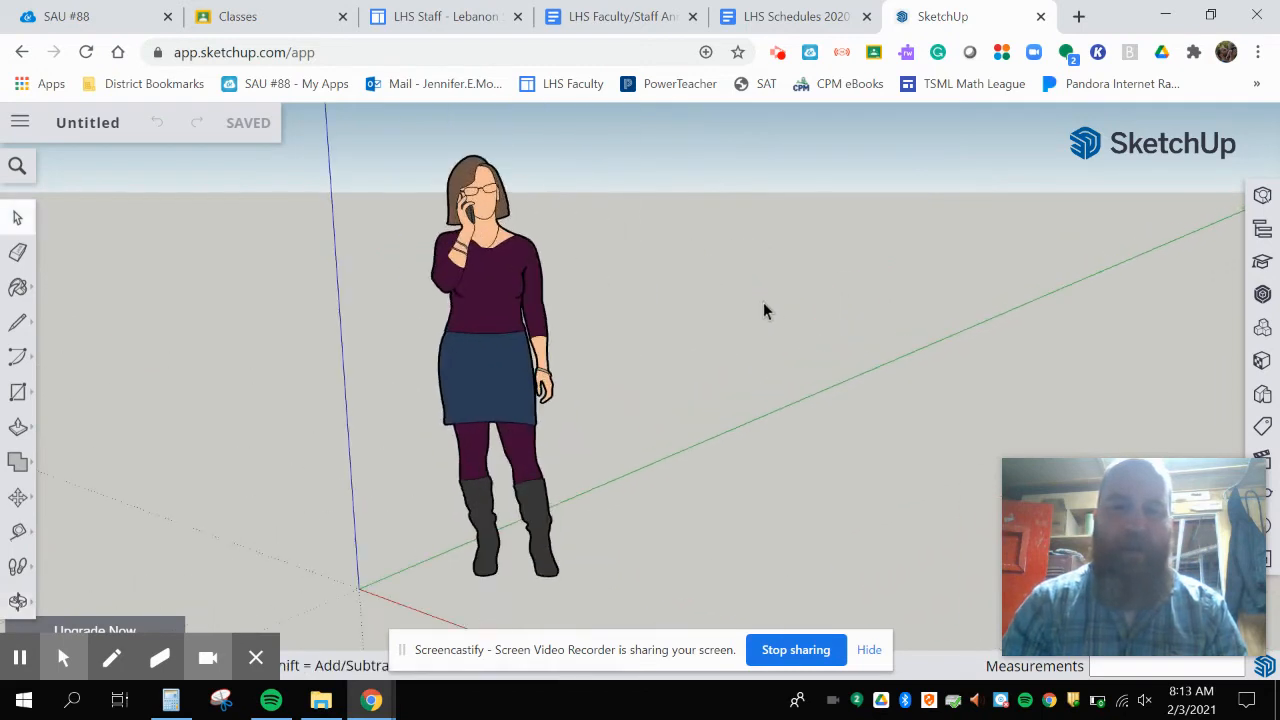
pyautogui.scroll(-3, 757, 314)
pyautogui.scroll(1, 750, 334)
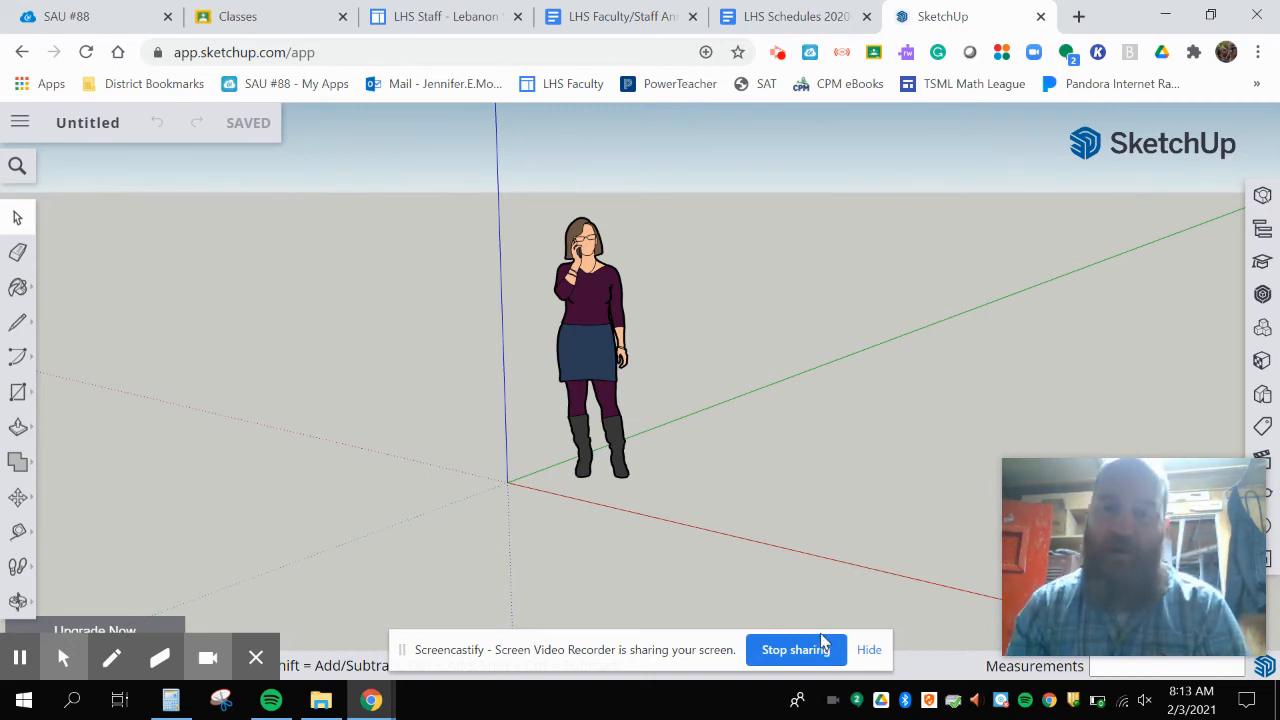
# Delete the default standing figure from the model.
pyautogui.click(594, 340)
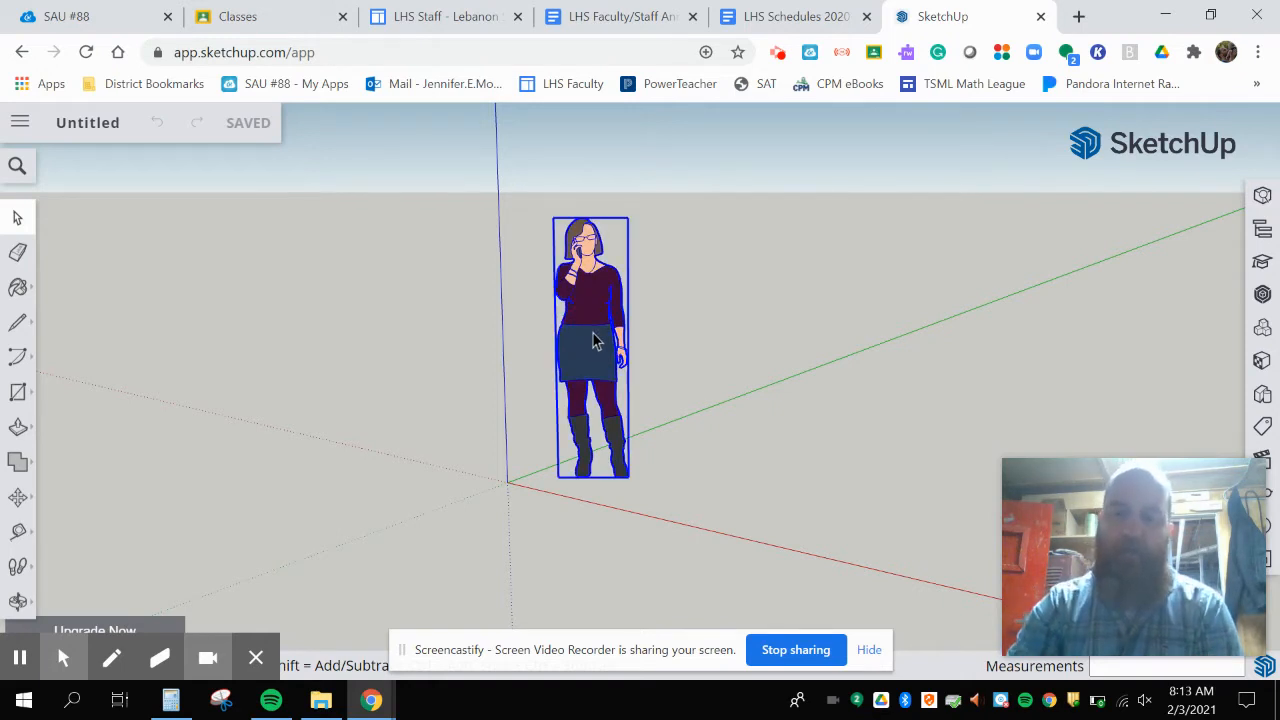
pyautogui.press('Delete')
pyautogui.scroll(8, 590, 501)
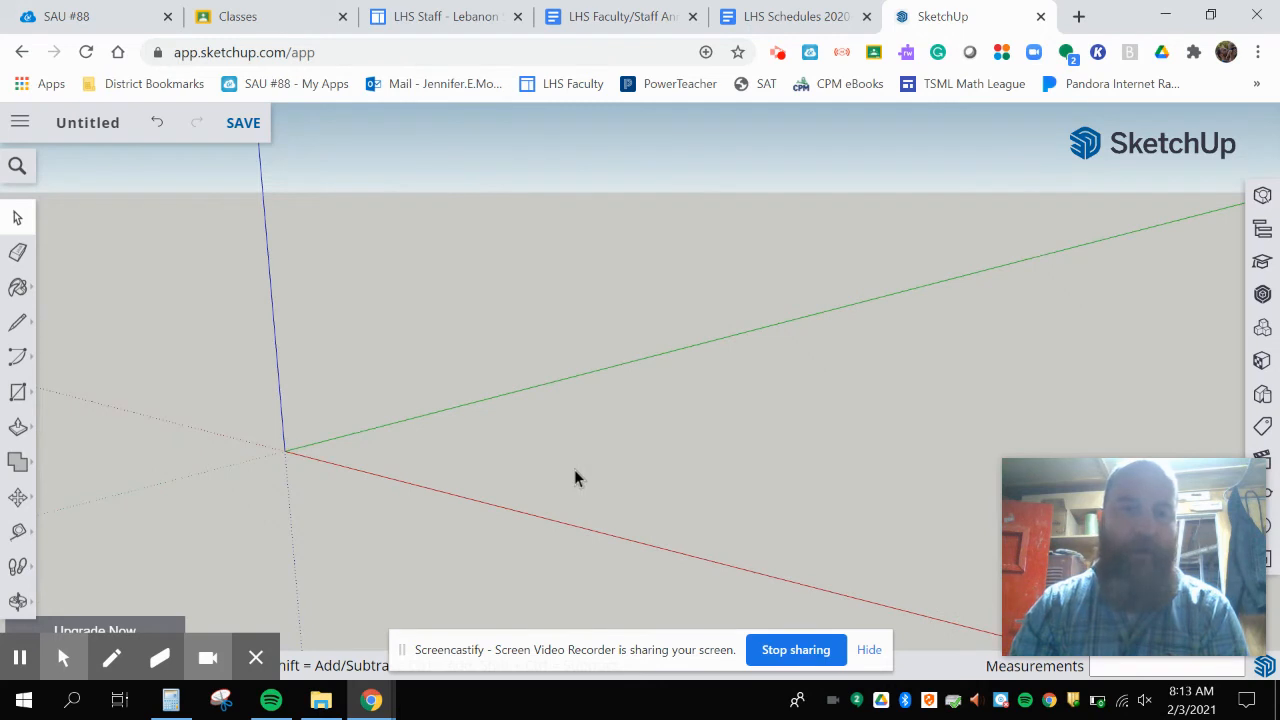
# Draw a rectangle on the ground plane from the origin, between the red and green axes.
pyautogui.click(18, 396)
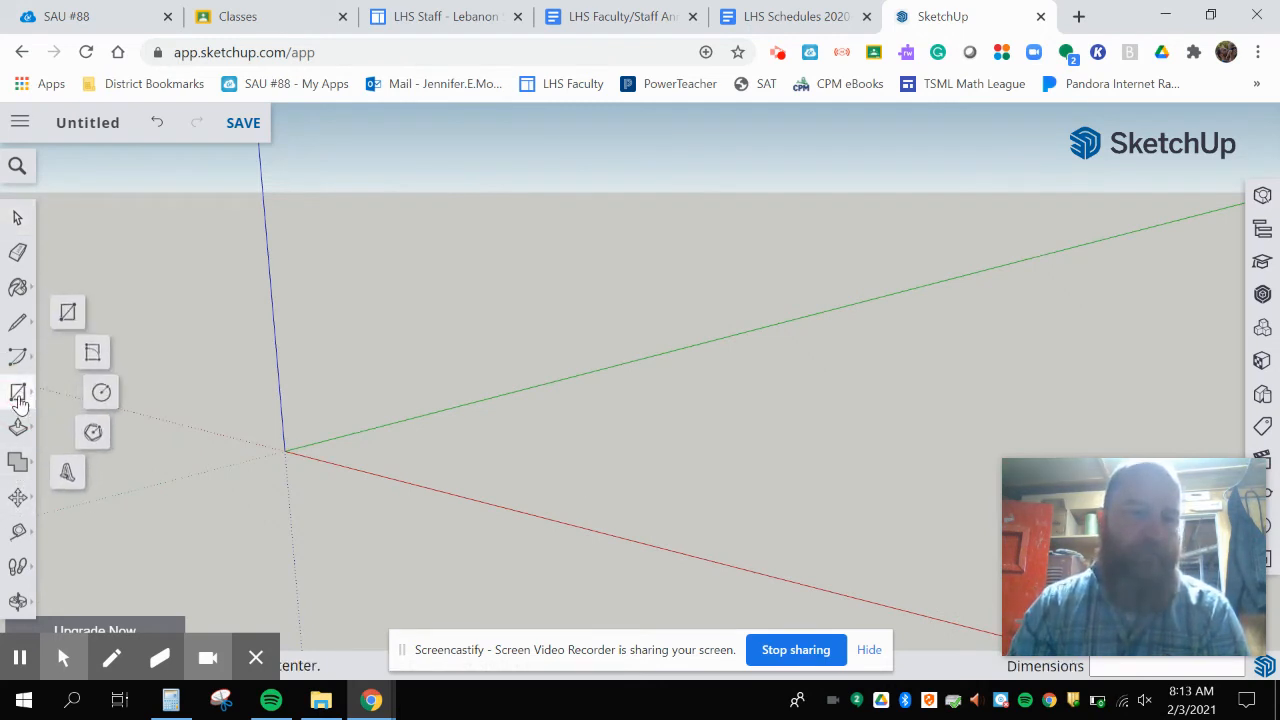
pyautogui.click(69, 318)
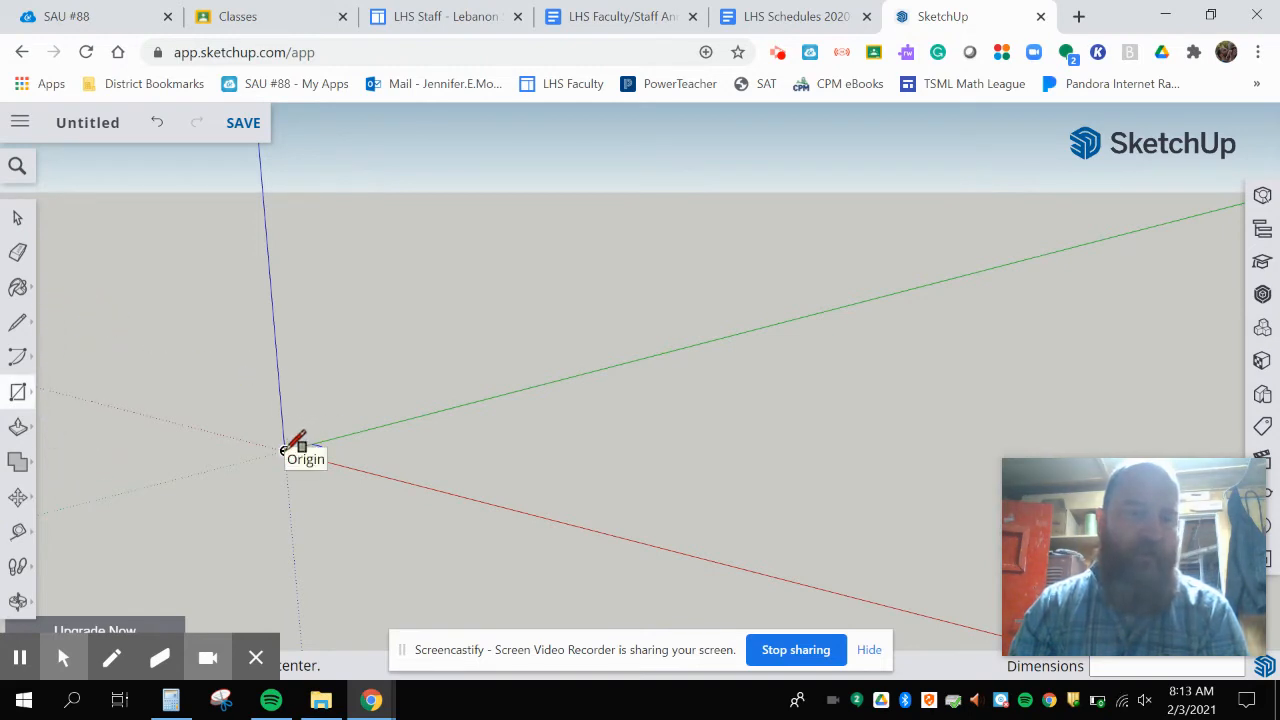
pyautogui.moveTo(284, 449); pyautogui.dragTo(420, 432)
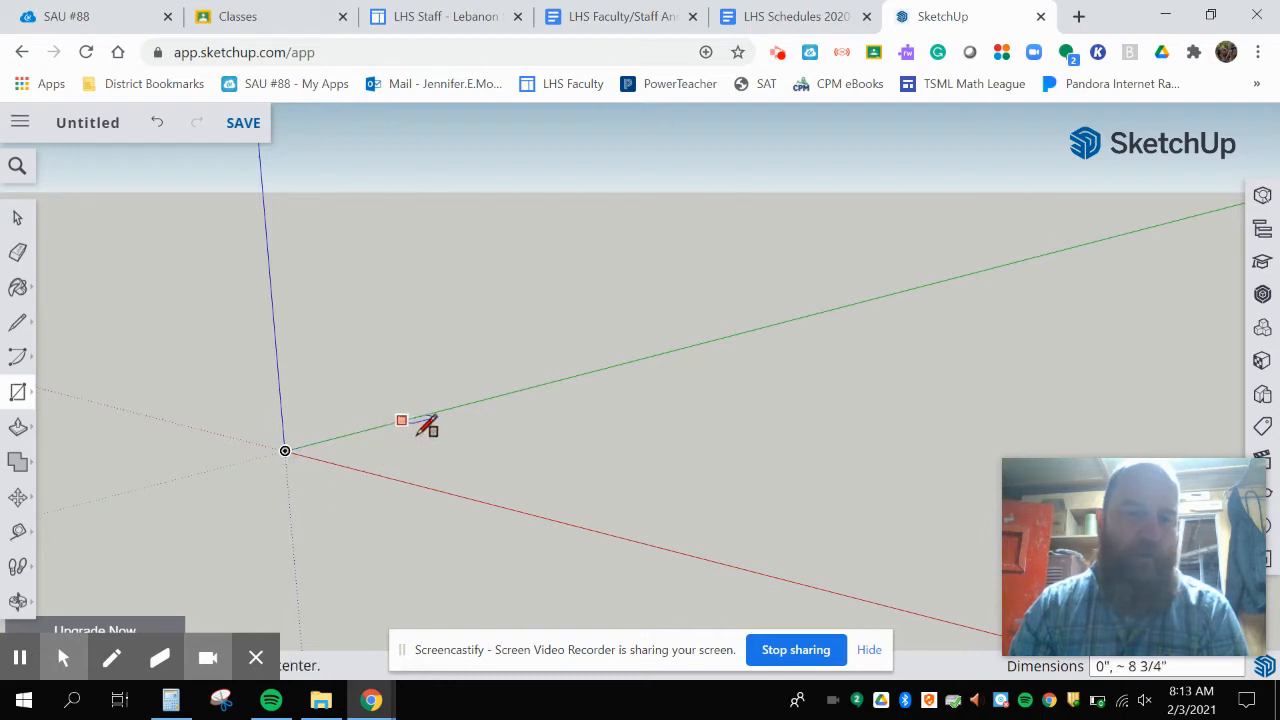
pyautogui.click(285, 450)
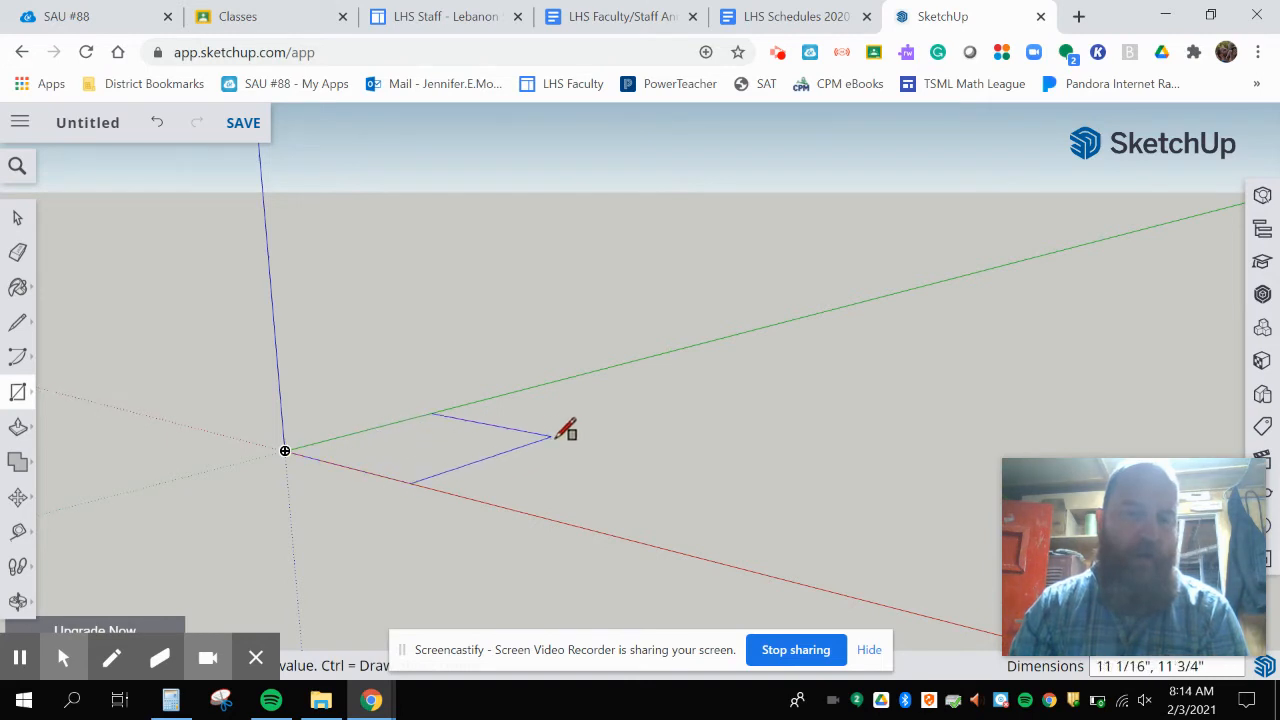
pyautogui.click(621, 433)
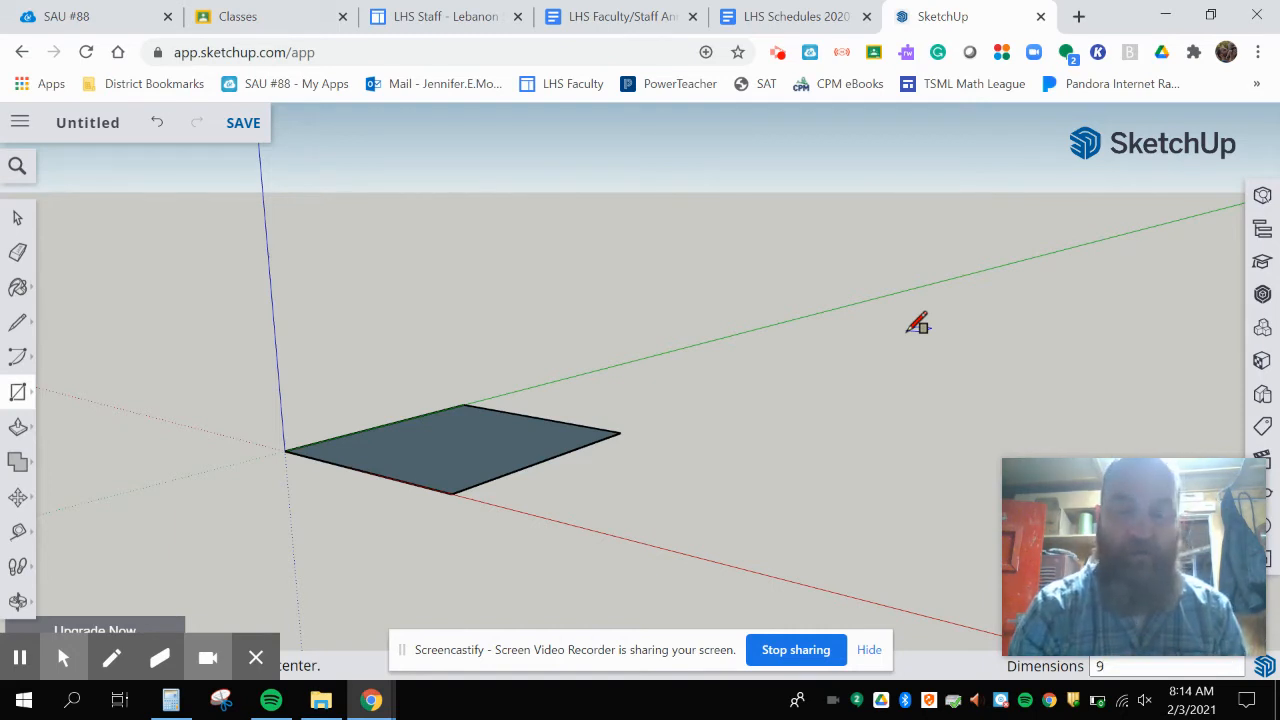
# Set the ground rectangle's dimensions to 9",12".
pyautogui.press('Down')
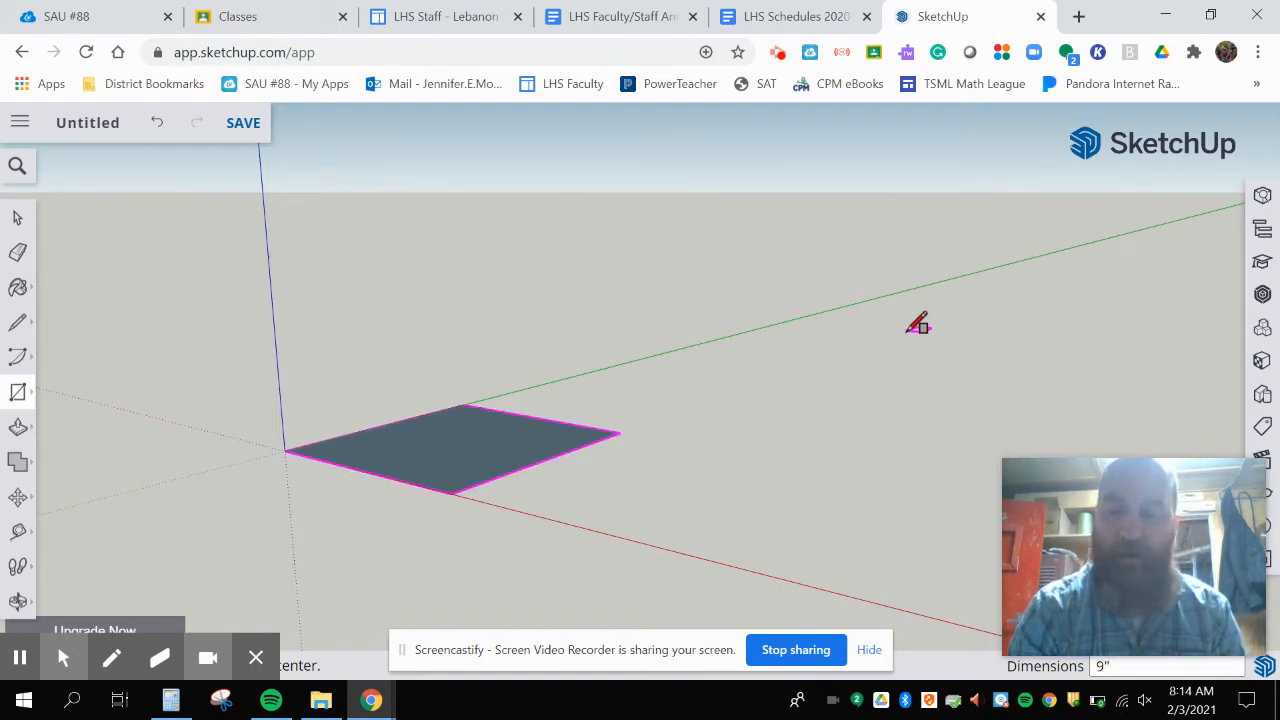
pyautogui.press('Down')
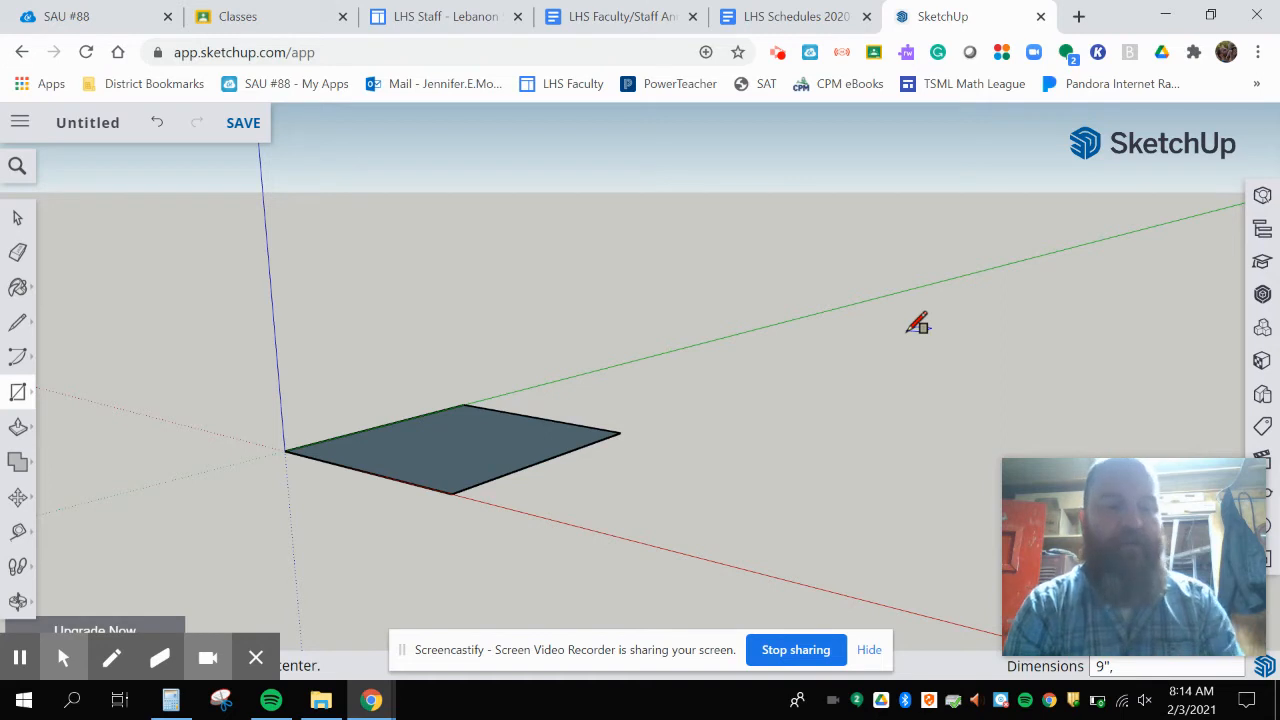
pyautogui.press('Down')
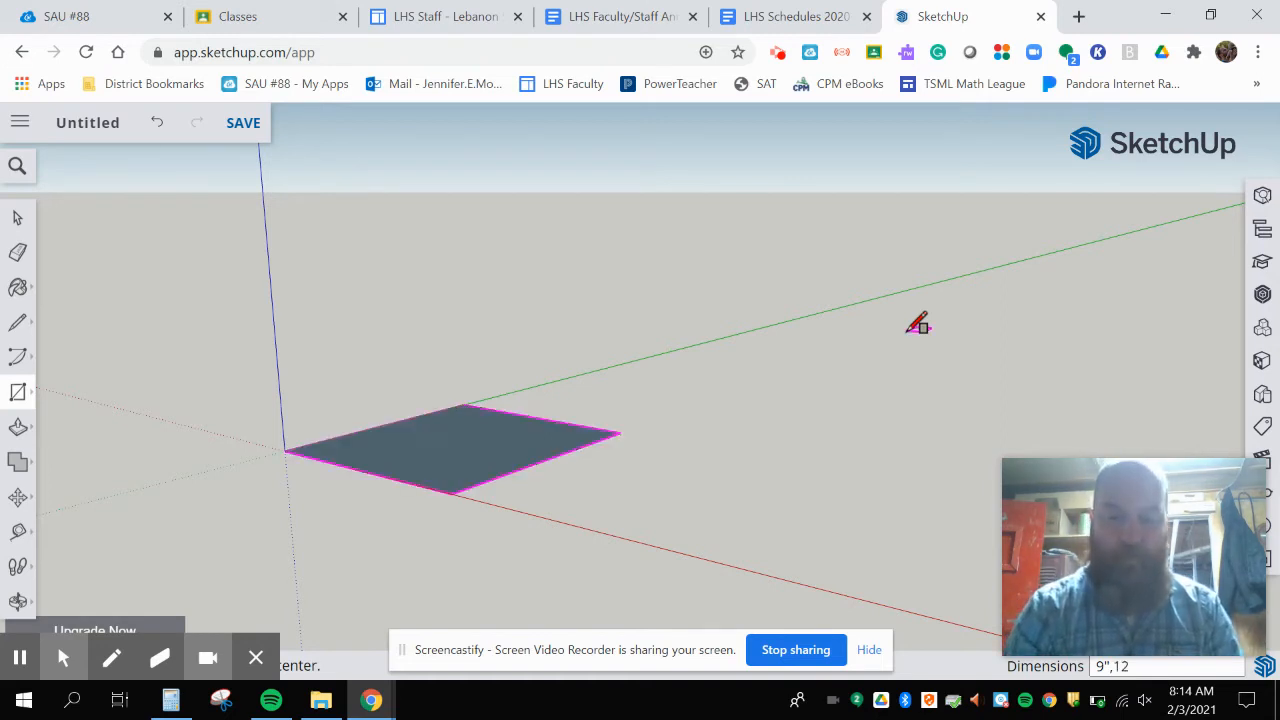
pyautogui.press('Down')
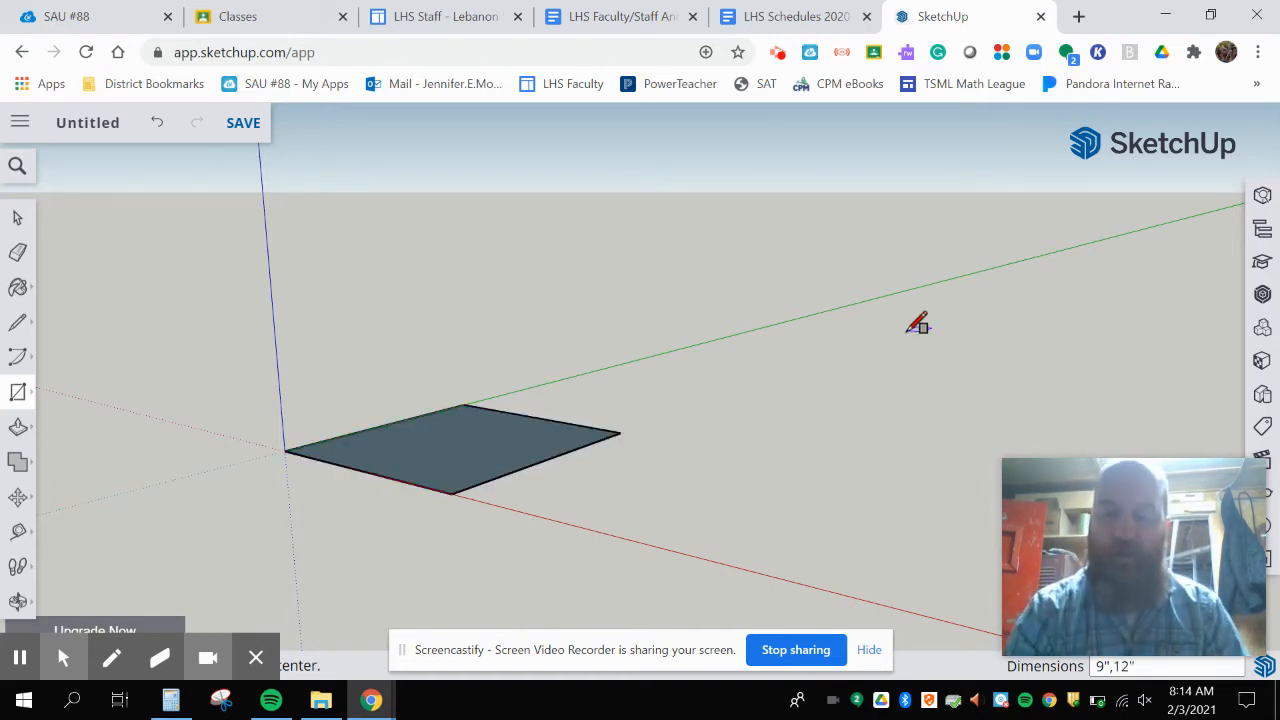
pyautogui.press('Return')
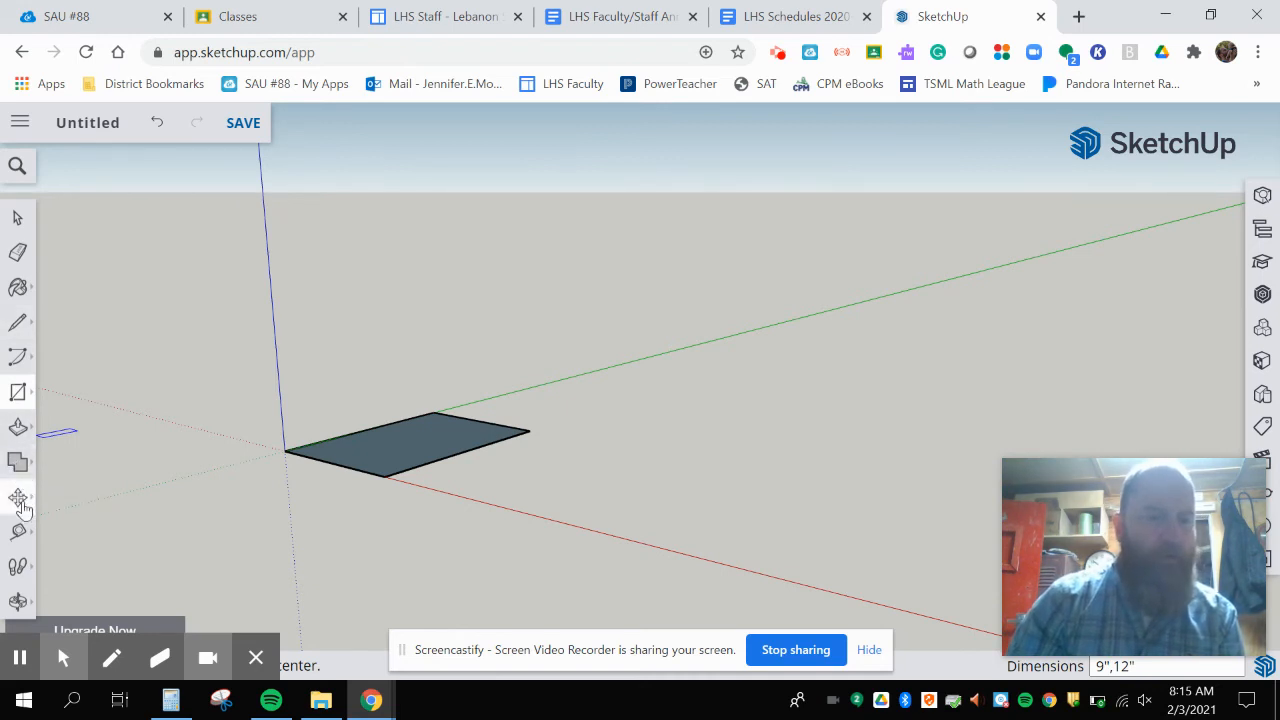
# Push/Pull the rectangle upward 6" to form a box.
pyautogui.click(19, 429)
pyautogui.click(68, 387)
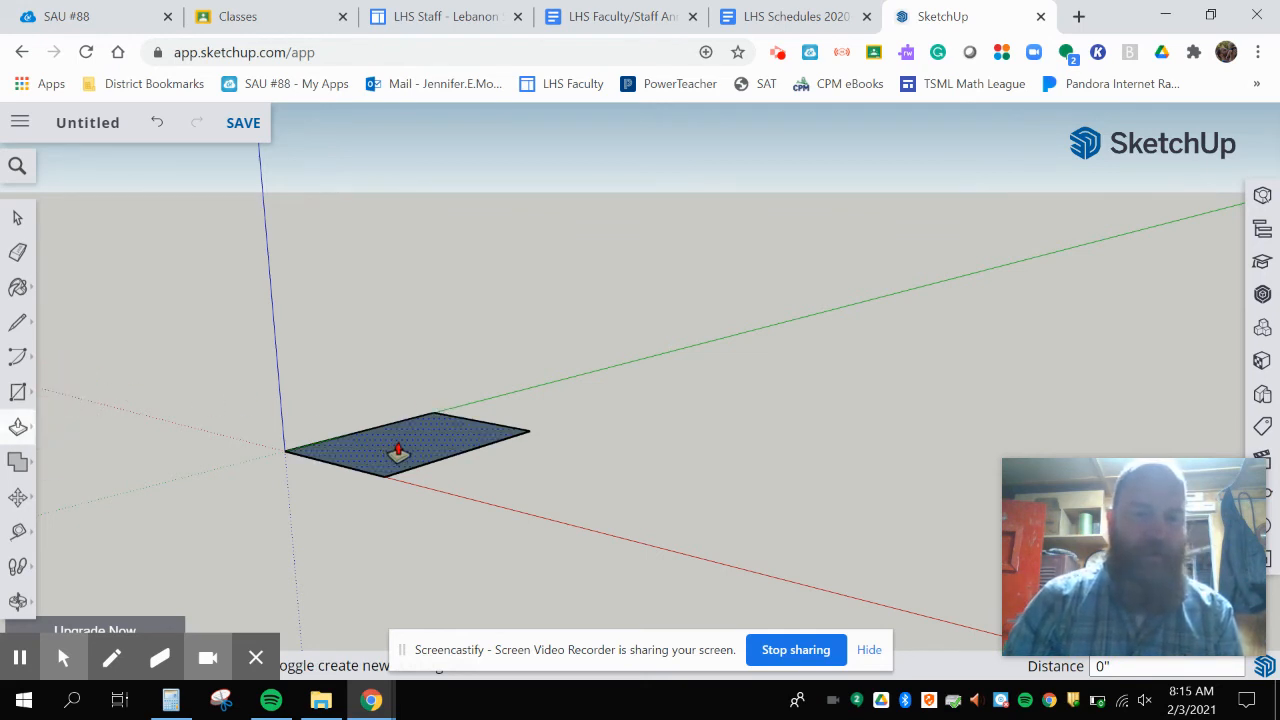
pyautogui.moveTo(398, 444); pyautogui.dragTo(402, 354)
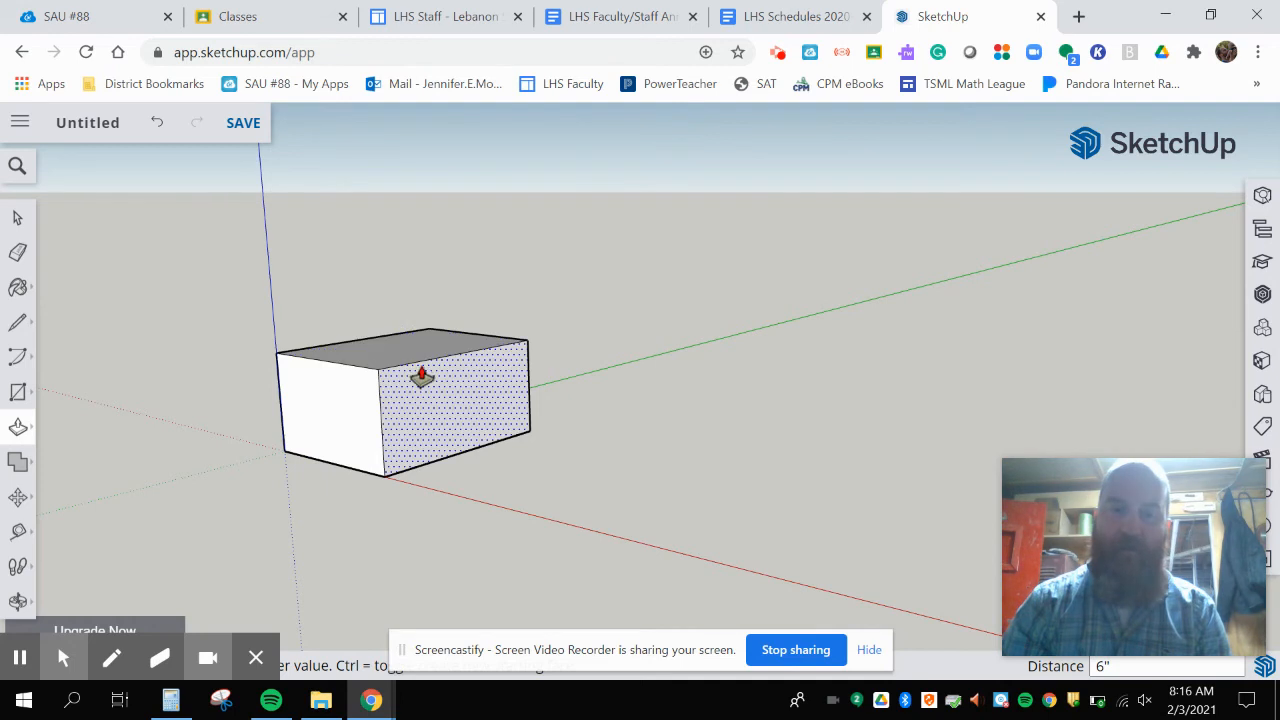
# Paint the box's longer front side face with the dark purple Helen_Blouse material.
pyautogui.click(18, 290)
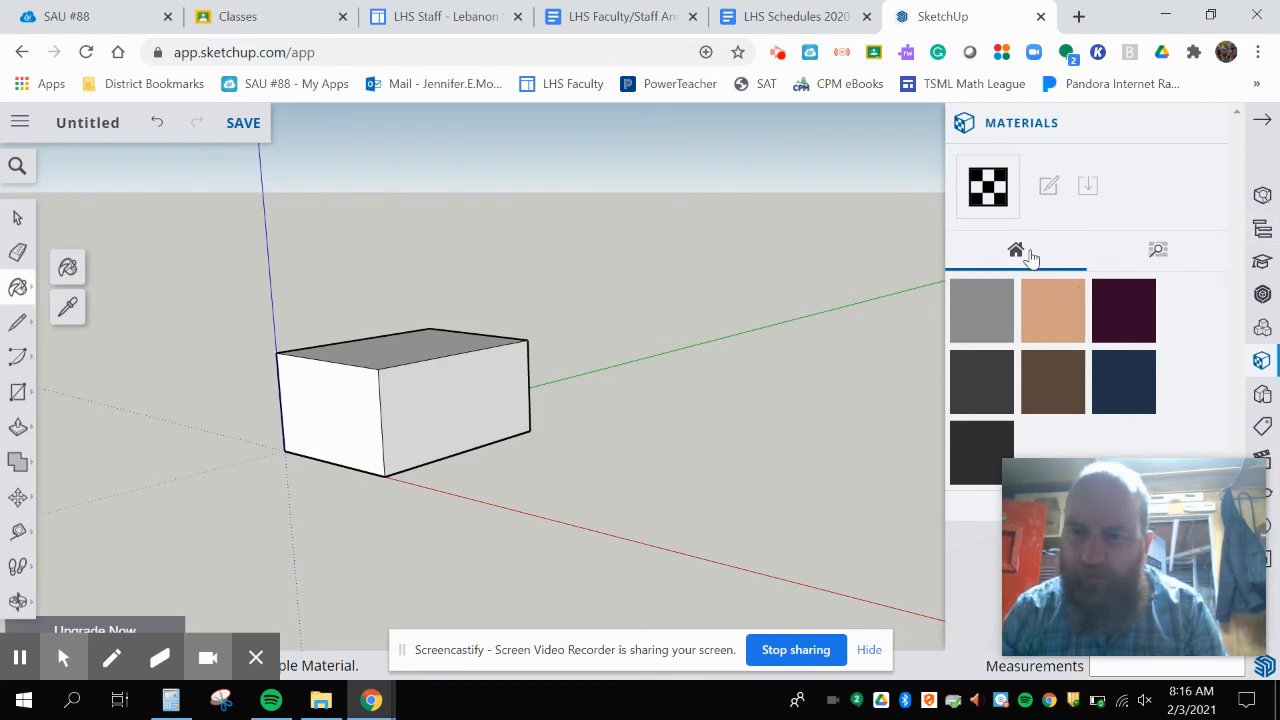
pyautogui.click(1115, 328)
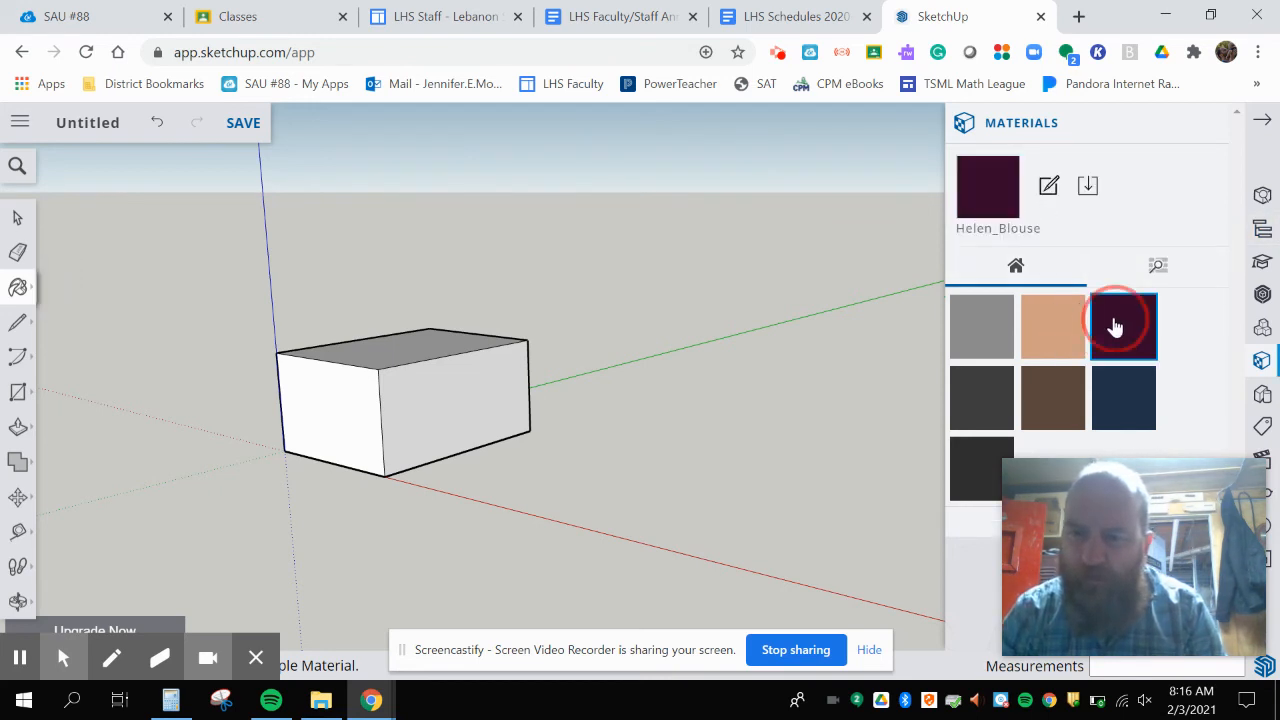
pyautogui.click(440, 411)
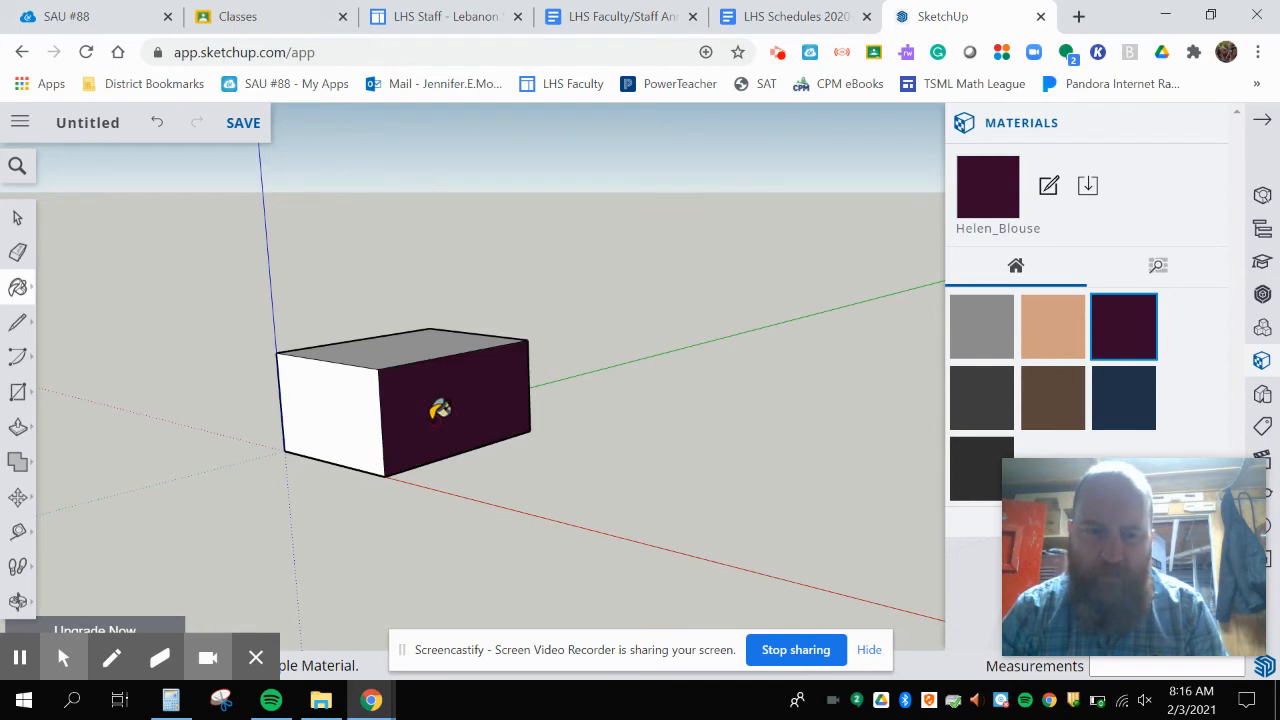
# Paint the box's shorter front side face and its top face with the dark purple Helen_Blouse material.
pyautogui.click(355, 412)
pyautogui.click(406, 340)
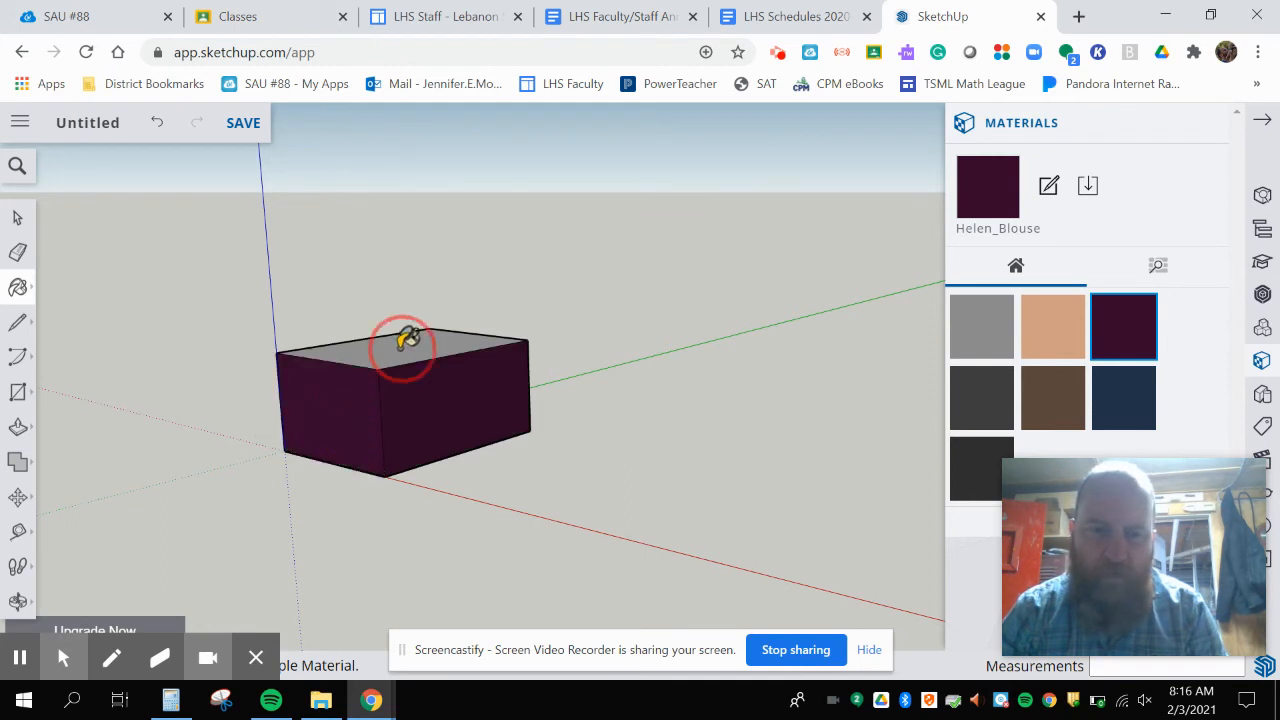
# Paint both visible side faces and the top face of the box with the tan Helen_Skin material.
pyautogui.click(1065, 340)
pyautogui.click(470, 382)
pyautogui.click(342, 405)
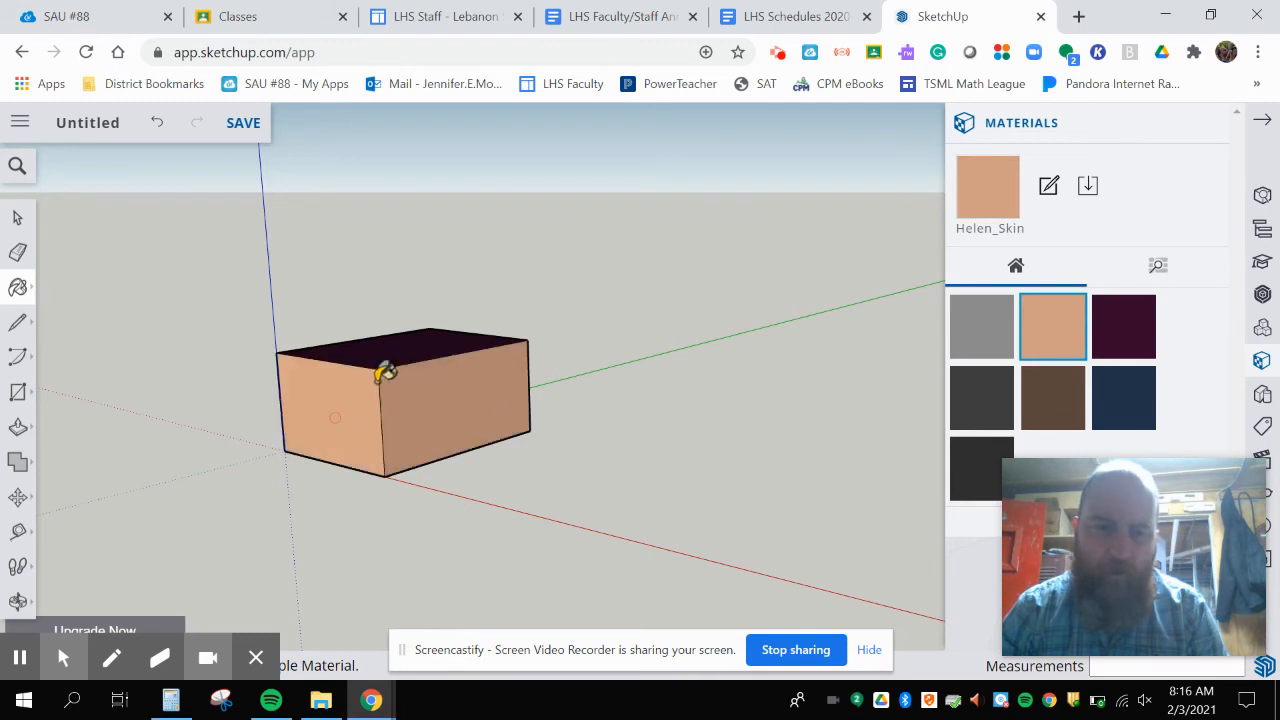
pyautogui.click(392, 350)
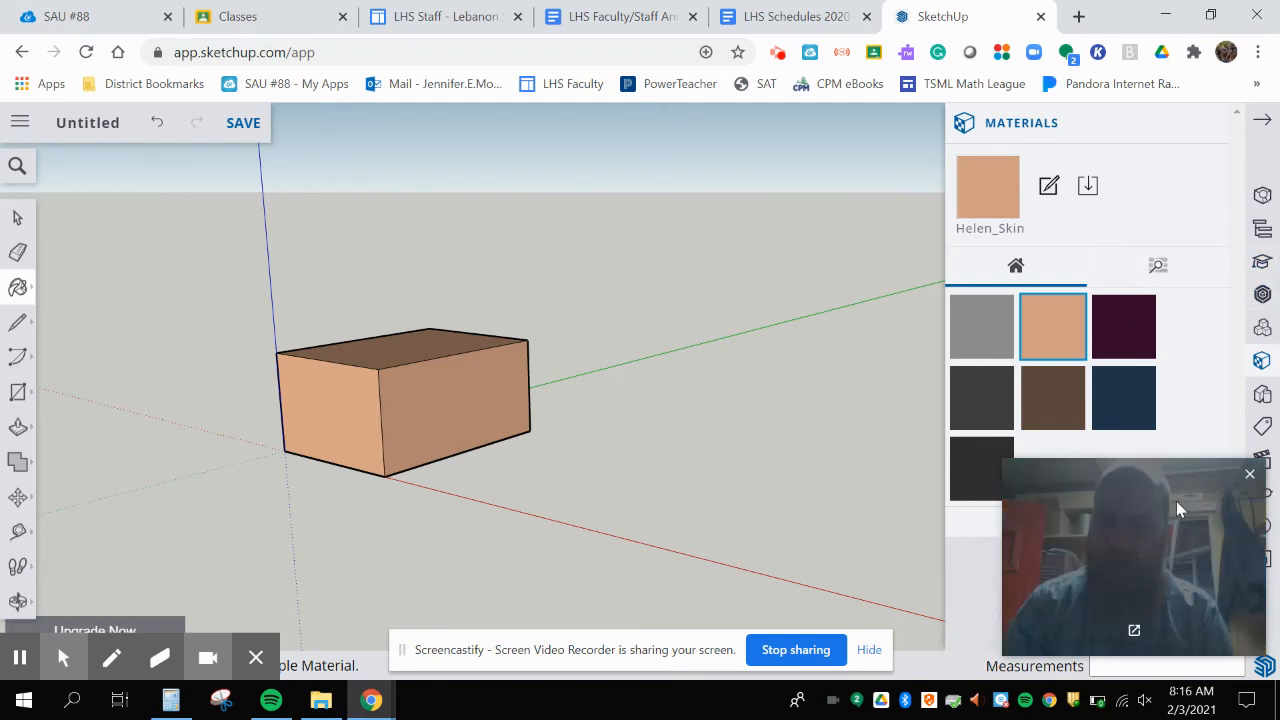
pyautogui.moveTo(1176, 501); pyautogui.dragTo(1098, 41)
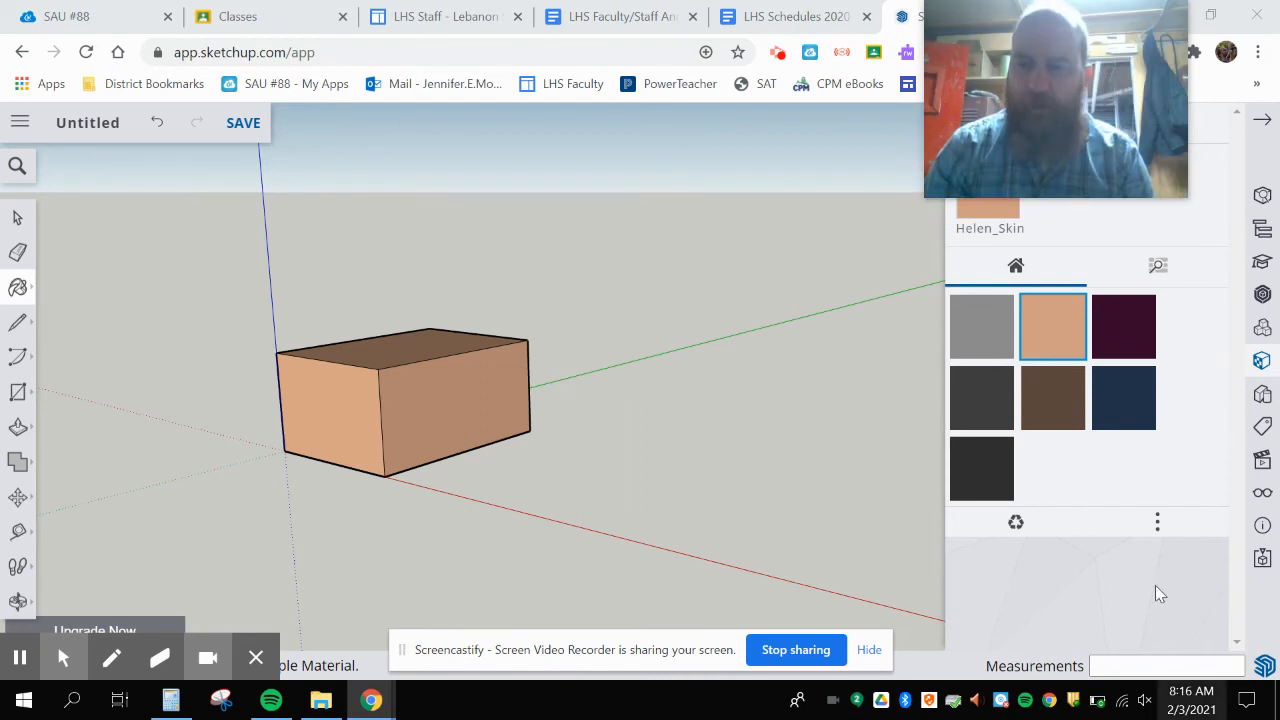
pyautogui.click(1153, 532)
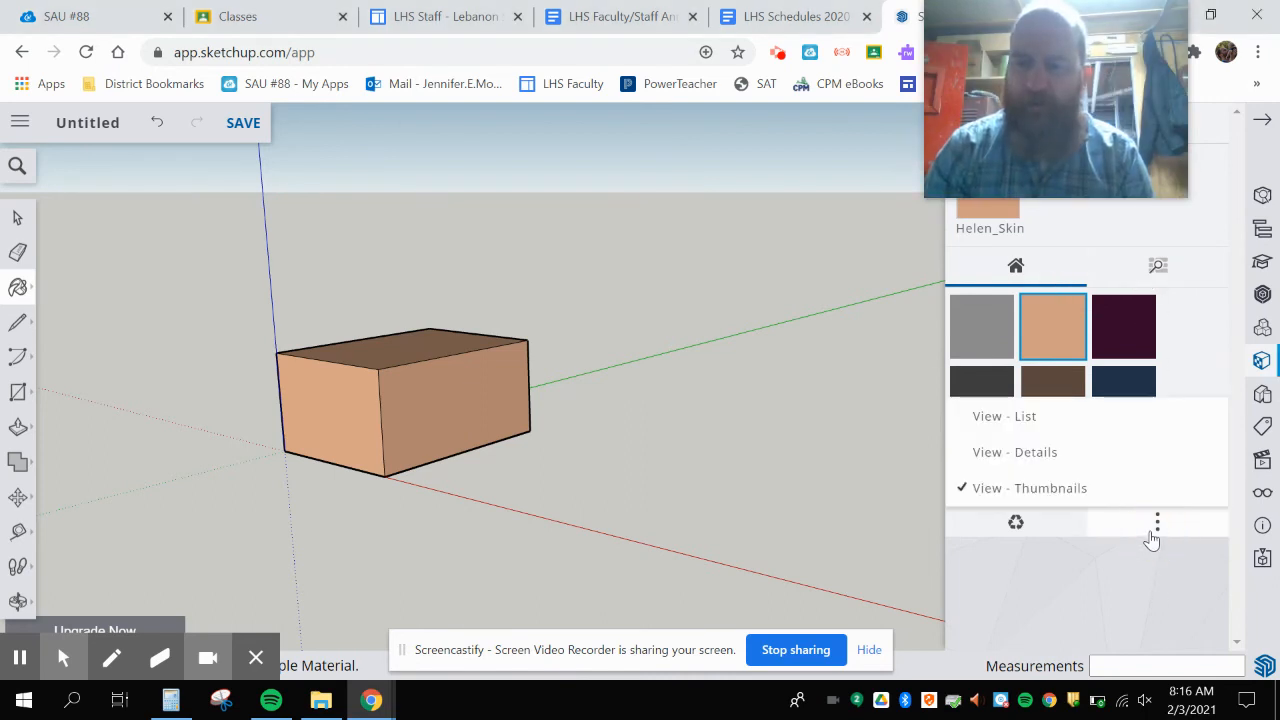
pyautogui.click(1152, 538)
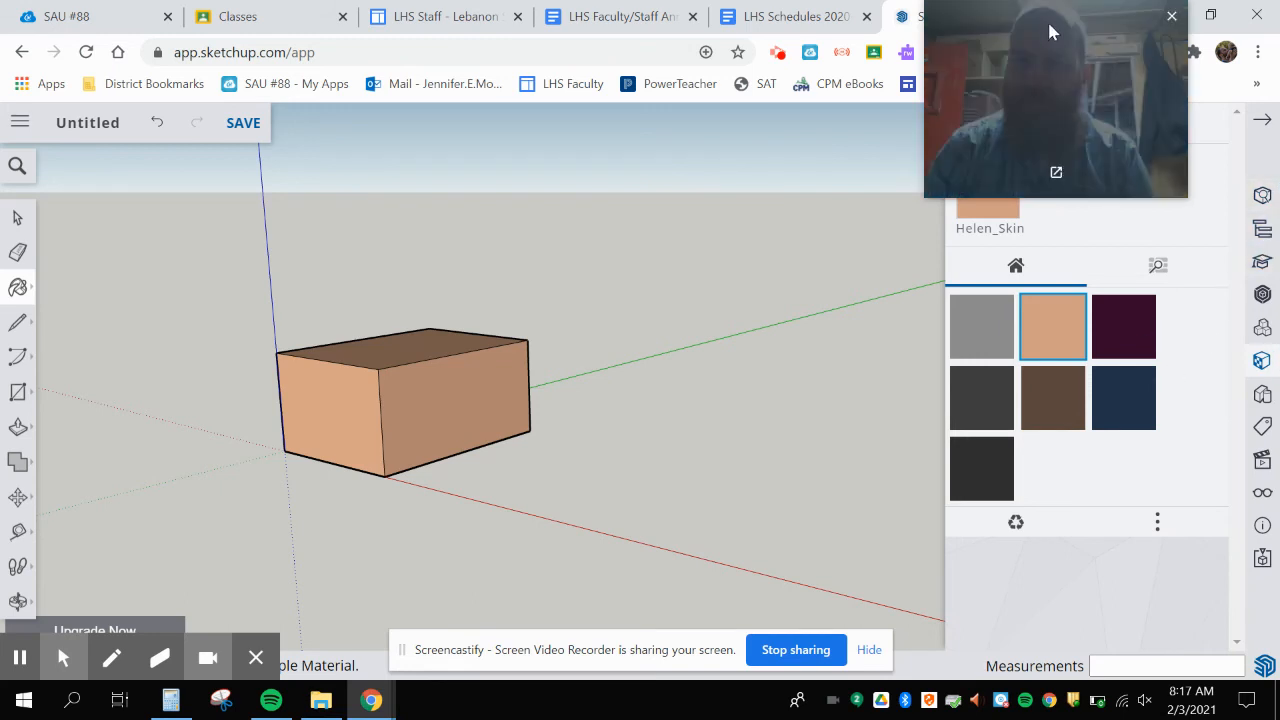
pyautogui.moveTo(1047, 19)
pyautogui.mouseDown()
pyautogui.moveTo(1126, 517)
pyautogui.moveTo(1119, 498)
pyautogui.mouseUp()
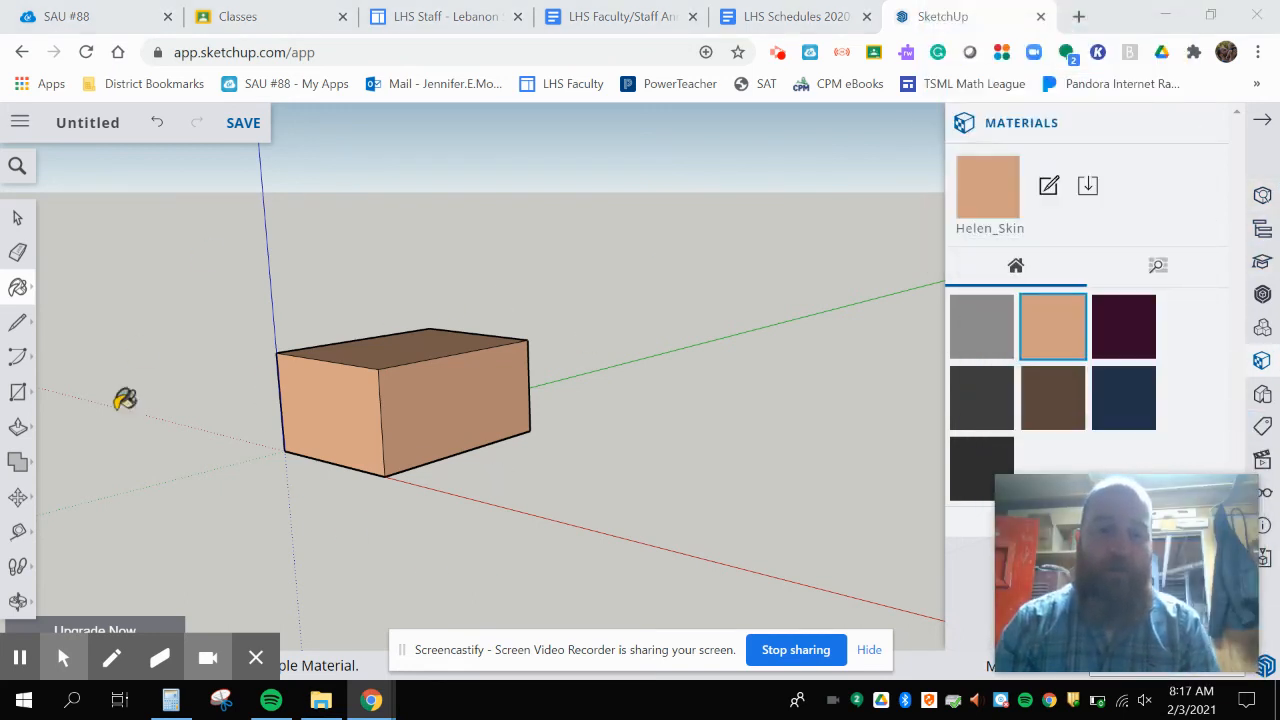
pyautogui.moveTo(1155, 495); pyautogui.dragTo(1153, 396)
# Select the entire box, including all its faces and edges, with a selection window around it.
pyautogui.click(17, 218)
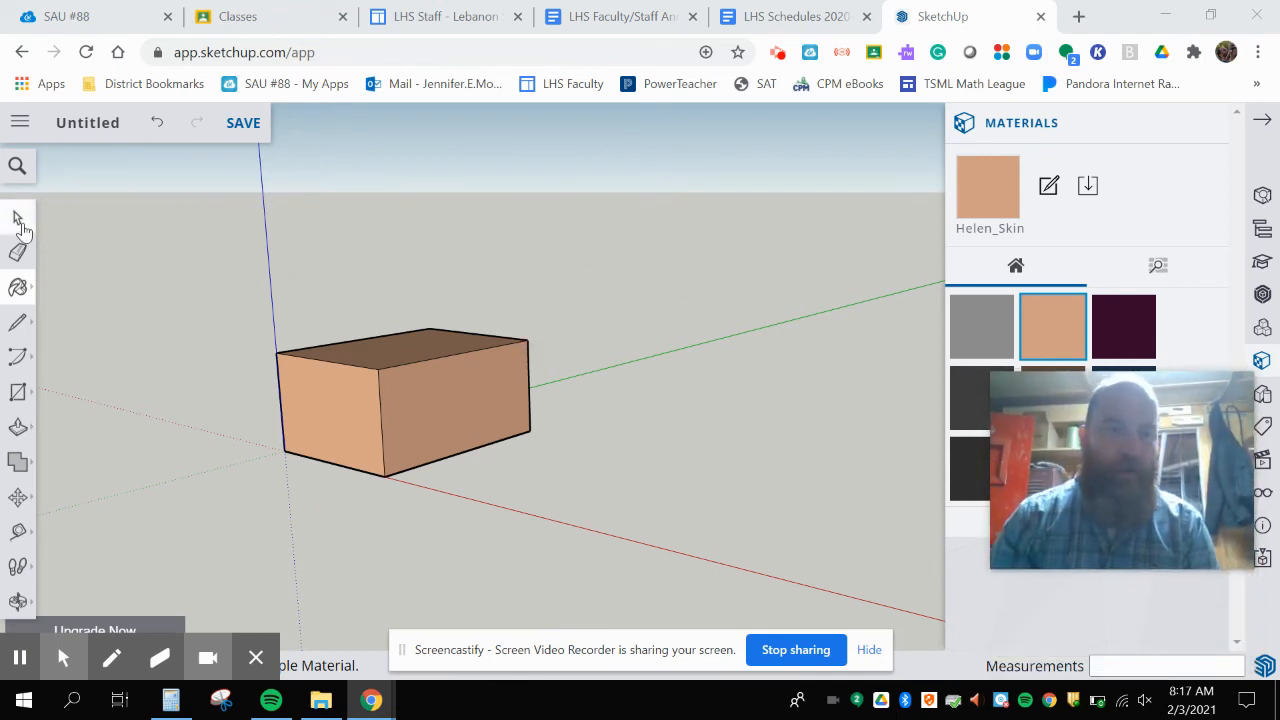
pyautogui.moveTo(250, 320); pyautogui.dragTo(396, 369)
pyautogui.moveTo(510, 418); pyautogui.dragTo(680, 510)
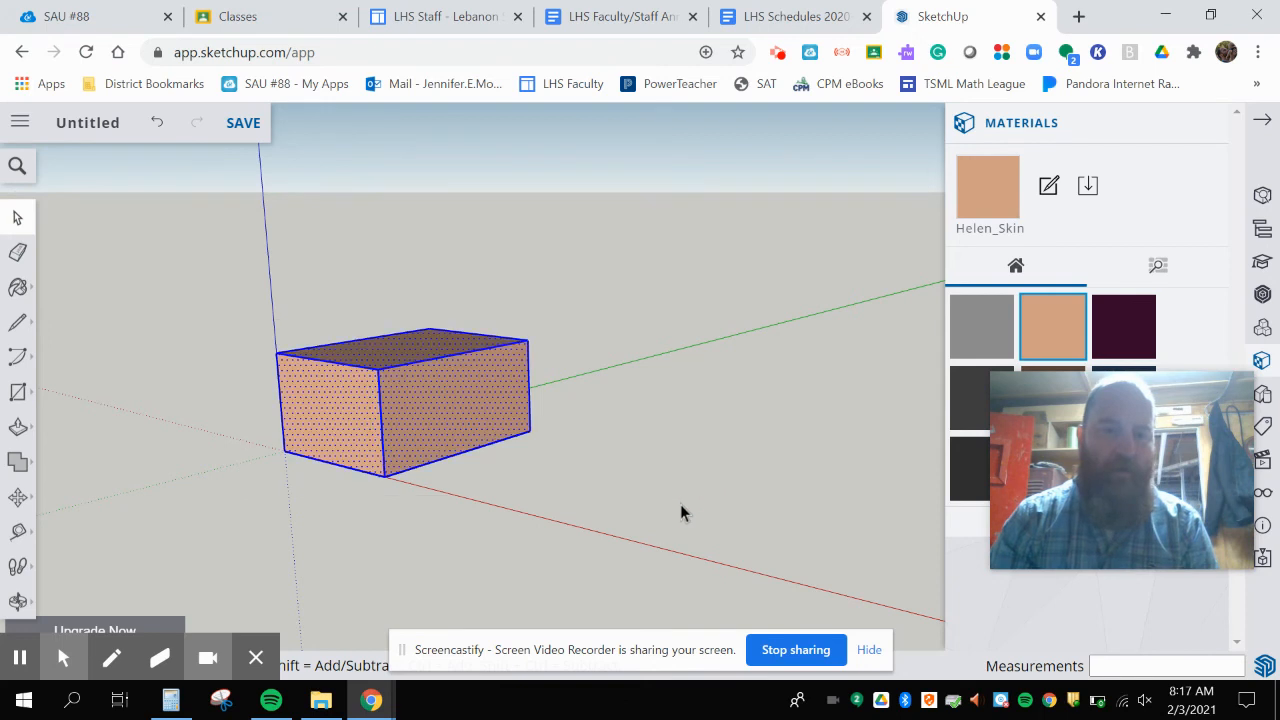
# Select the box's visible faces one at a time, finishing with only the top face selected.
pyautogui.click(470, 388)
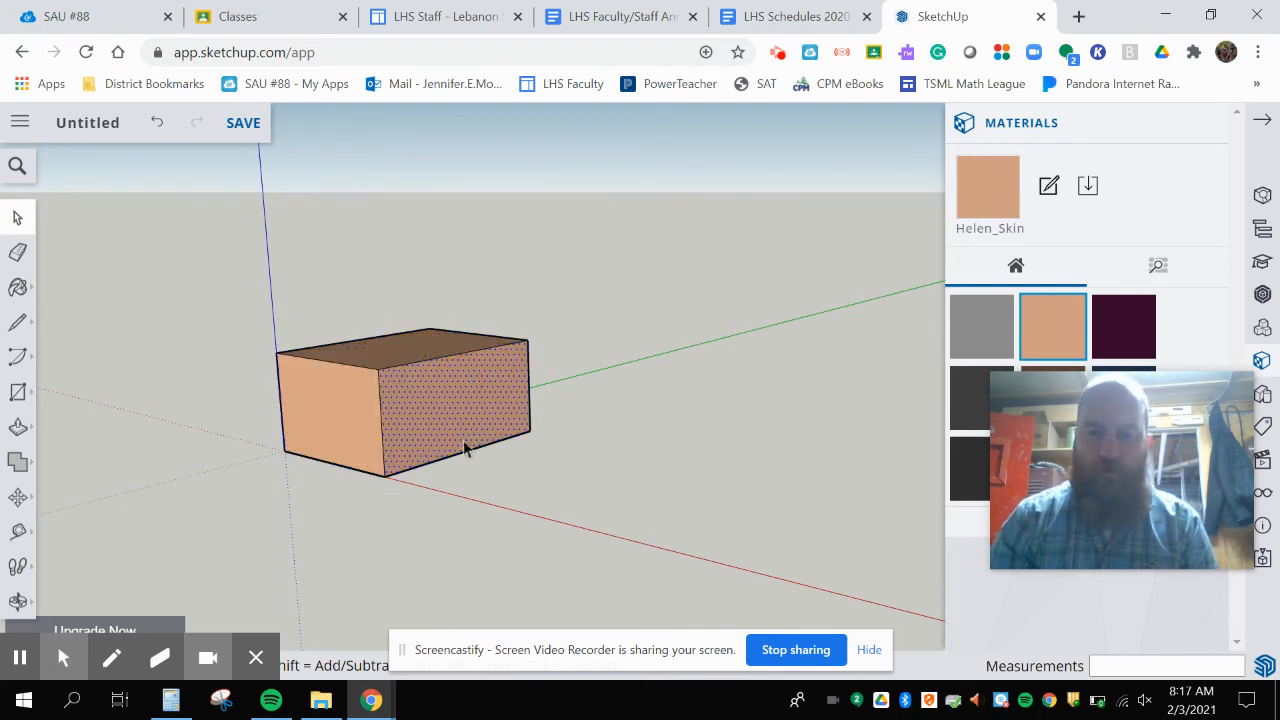
pyautogui.click(395, 359)
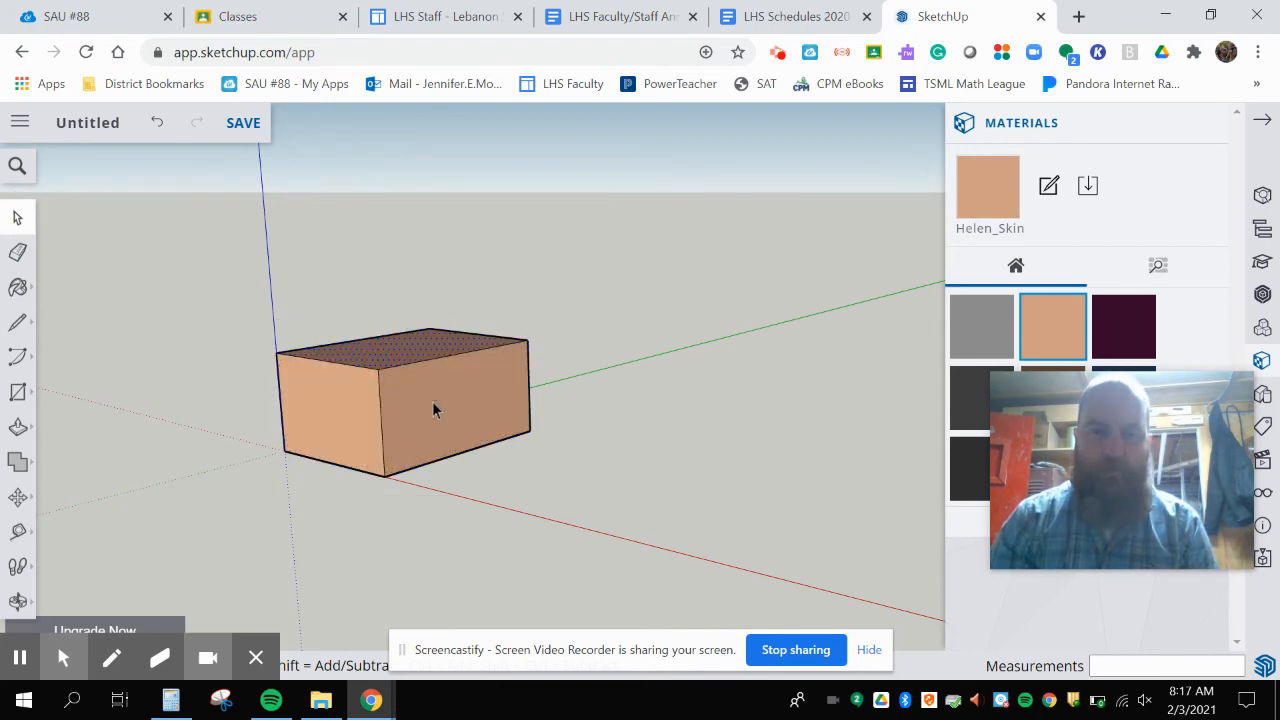
pyautogui.click(394, 349)
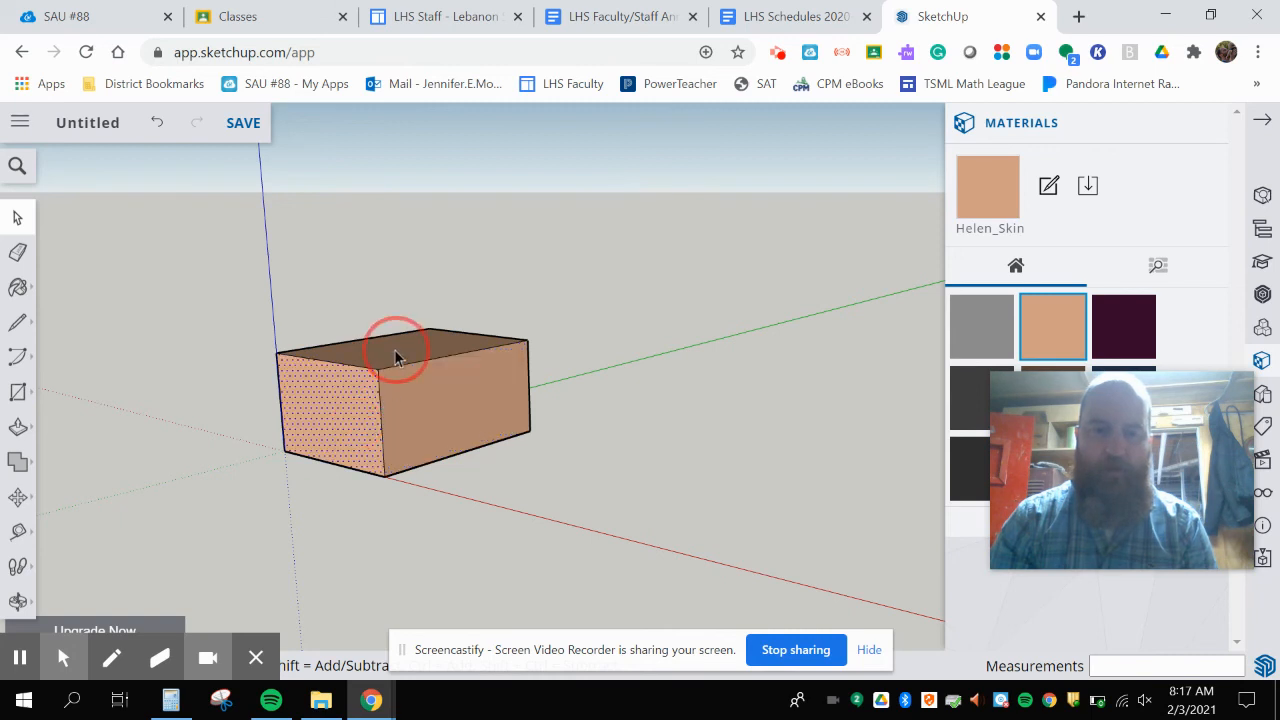
# Switch to Snipping Tool and capture a rectangular snip of the box and the surrounding axes.
pyautogui.click(221, 702)
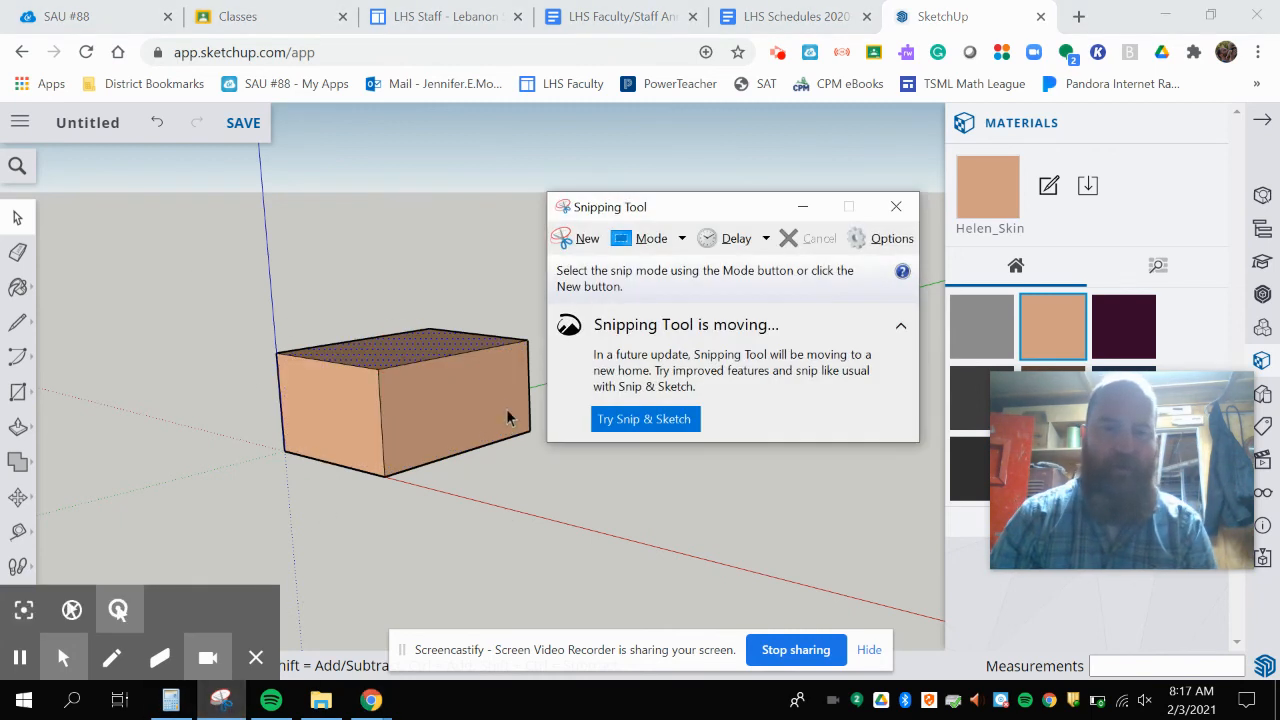
pyautogui.click(562, 236)
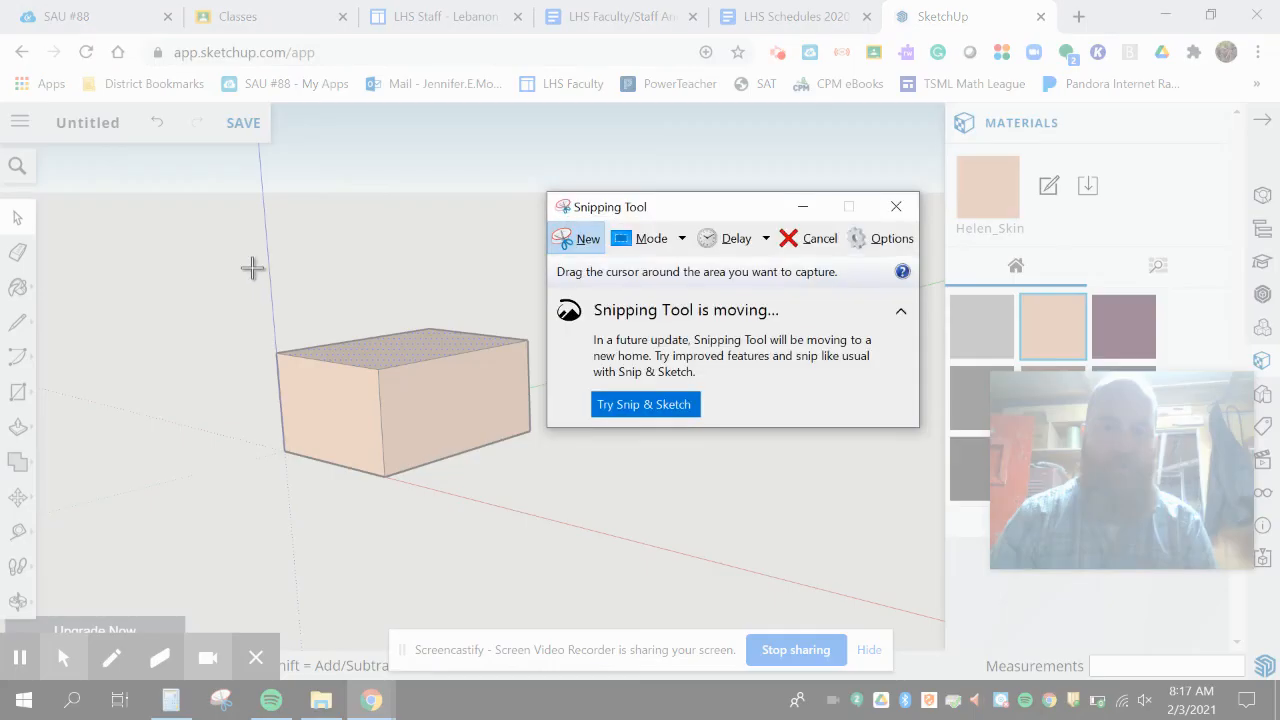
pyautogui.moveTo(240, 270); pyautogui.dragTo(638, 531)
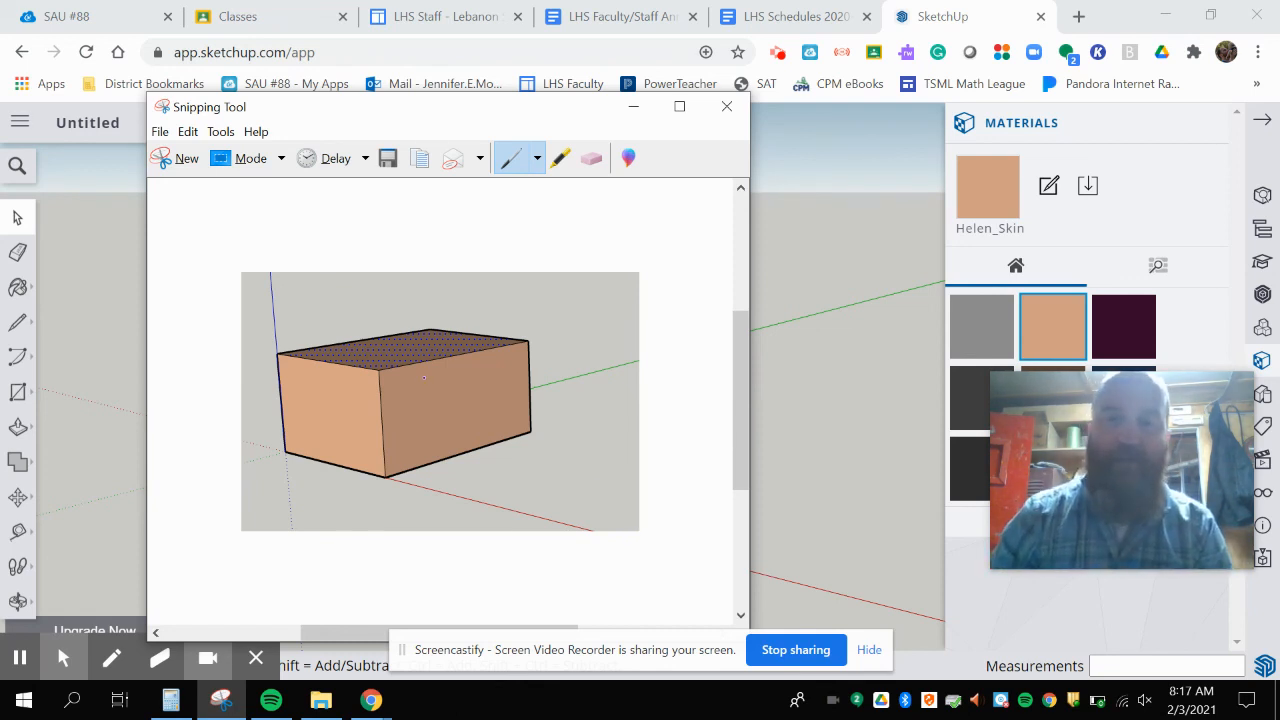
pyautogui.click(780, 55)
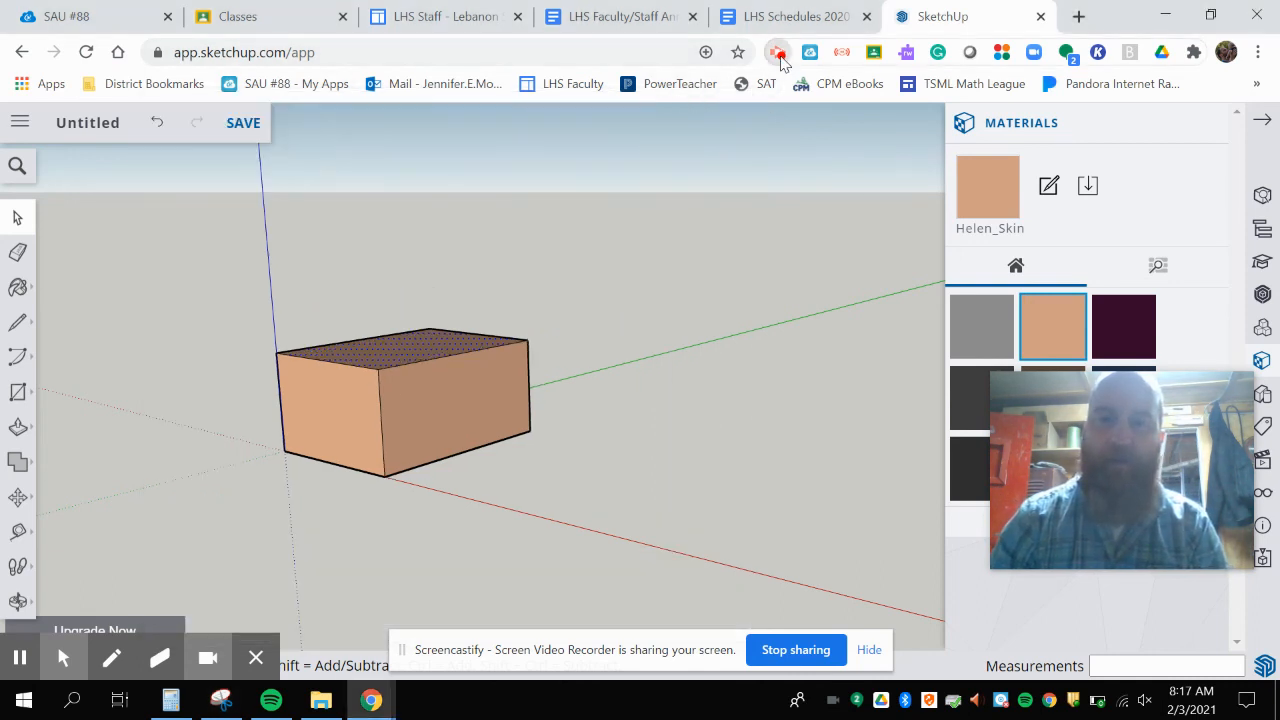